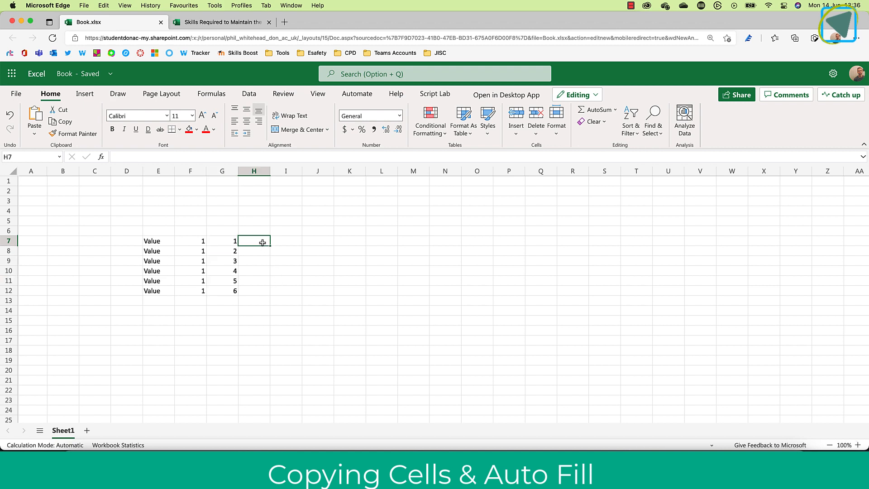
Enter Jan in H7 and Feb in H8, and auto-fill the month series down to H12.
type("Jan")
left_click(264, 250)
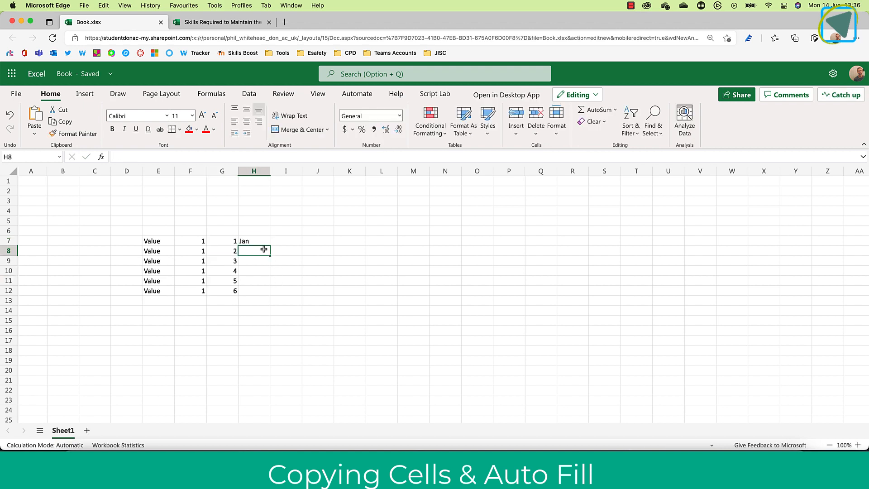
type("Feb")
left_click_drag(259, 241, 271, 295)
left_click(307, 302)
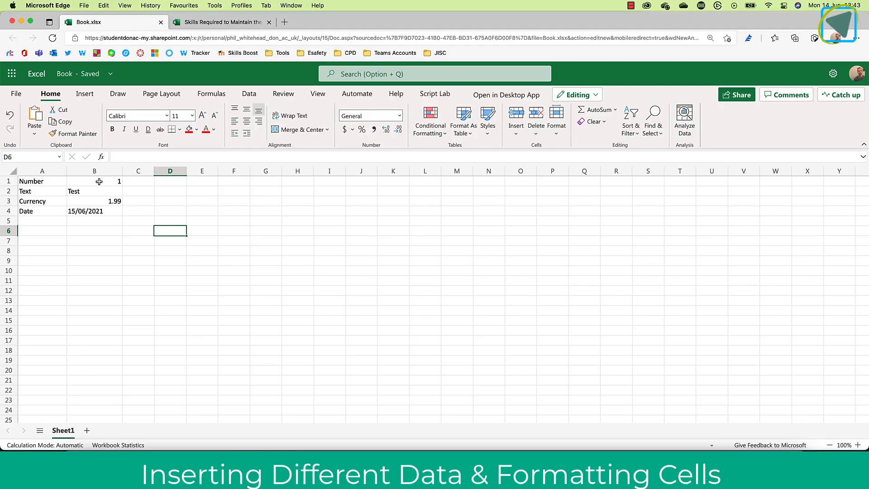
Format the value in B1 as Number and the entry in B2 as Text.
left_click(109, 181)
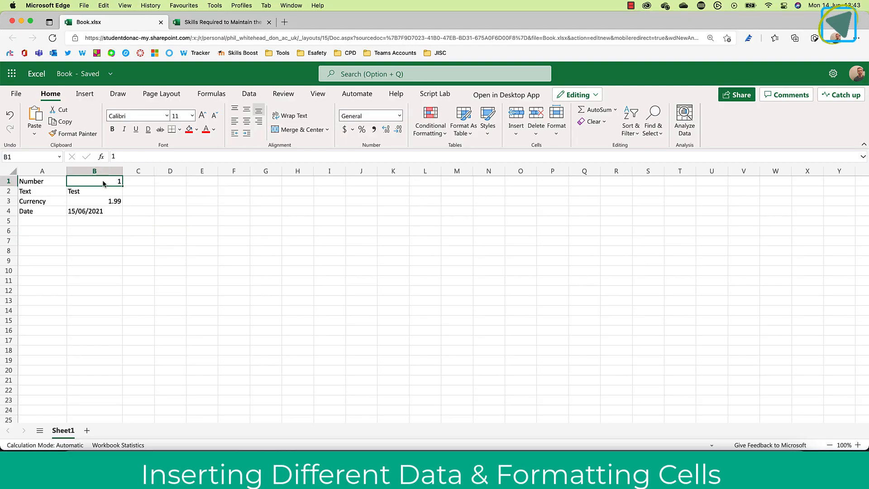
left_click(400, 115)
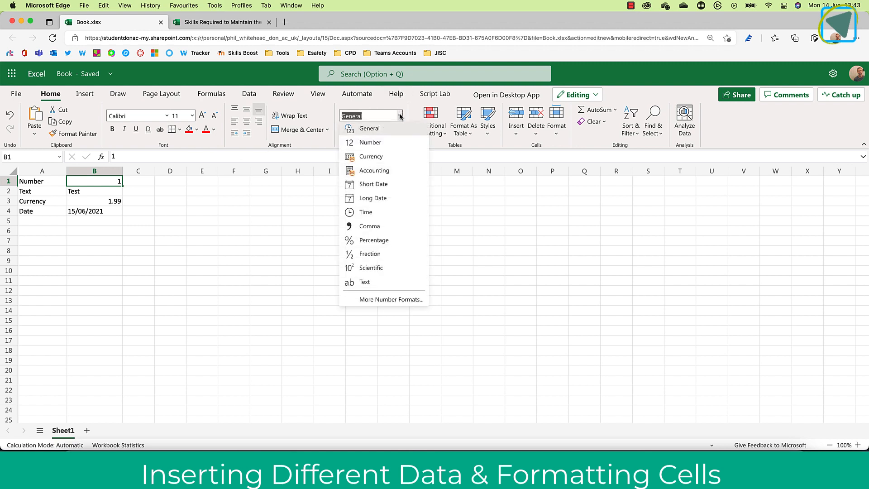
left_click(397, 140)
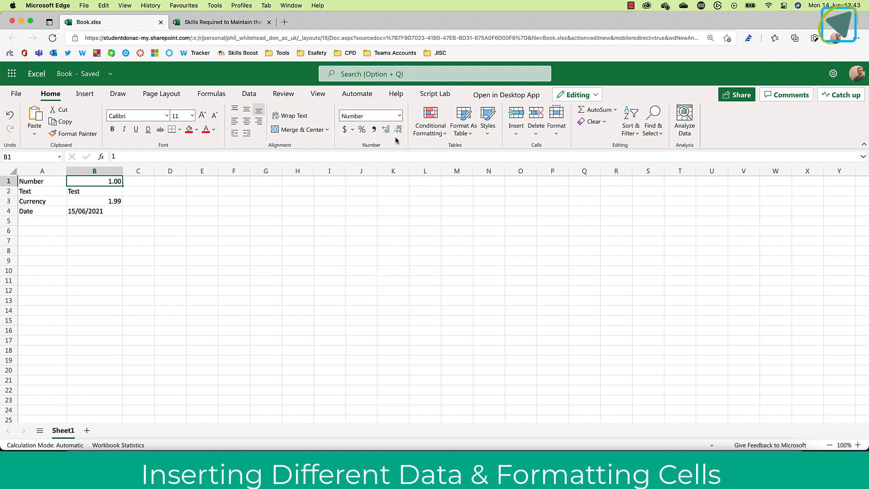
left_click(114, 193)
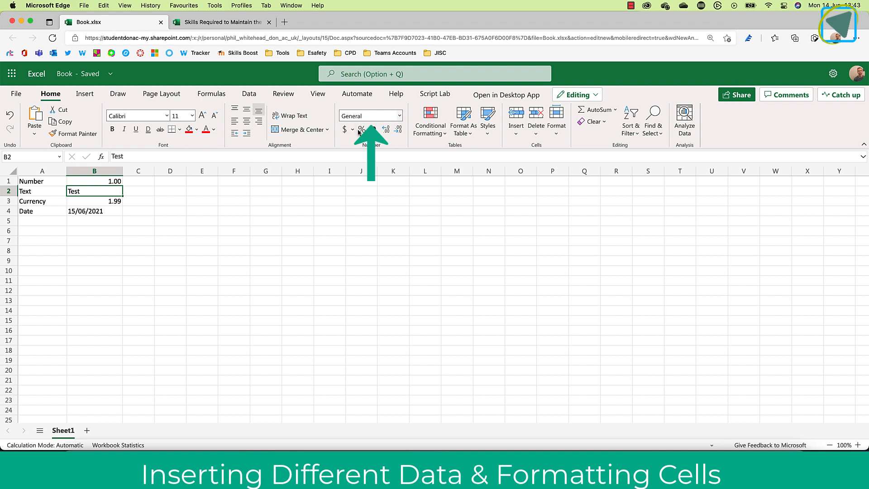
left_click(399, 116)
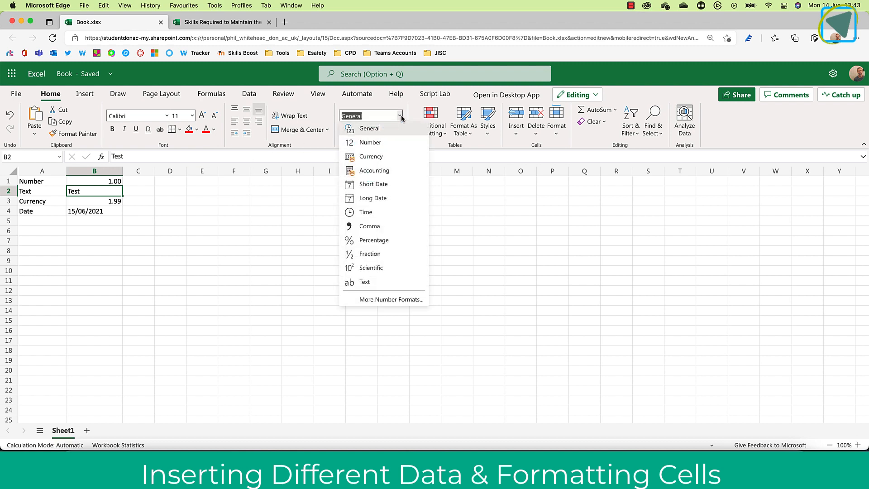
left_click(360, 282)
Format the value in B3 as Currency and the date in B4 as Short Date.
left_click(112, 204)
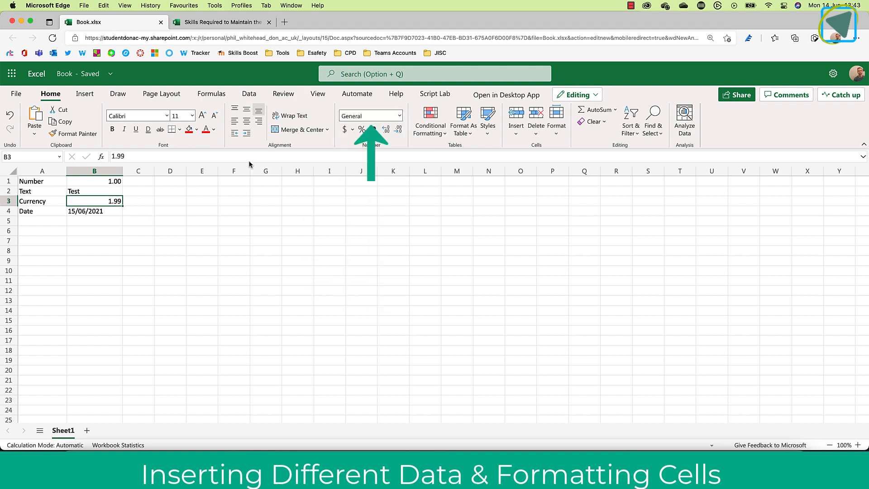
left_click(400, 116)
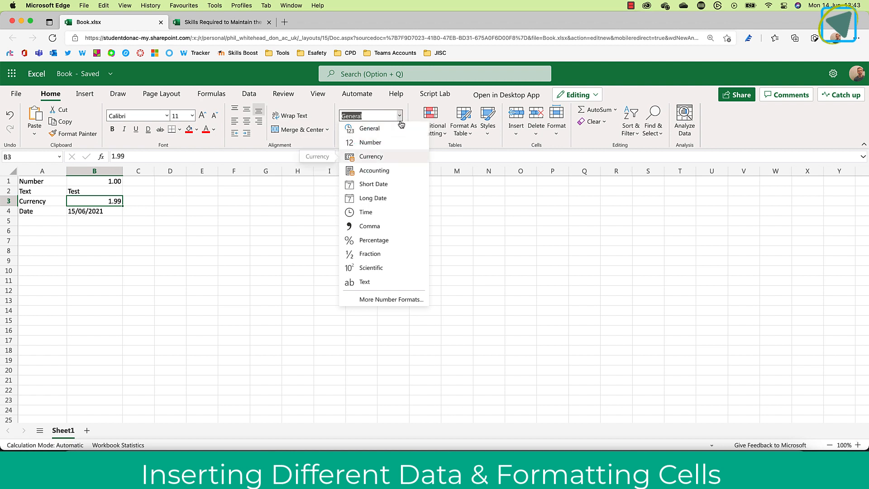
left_click(371, 156)
left_click(117, 210)
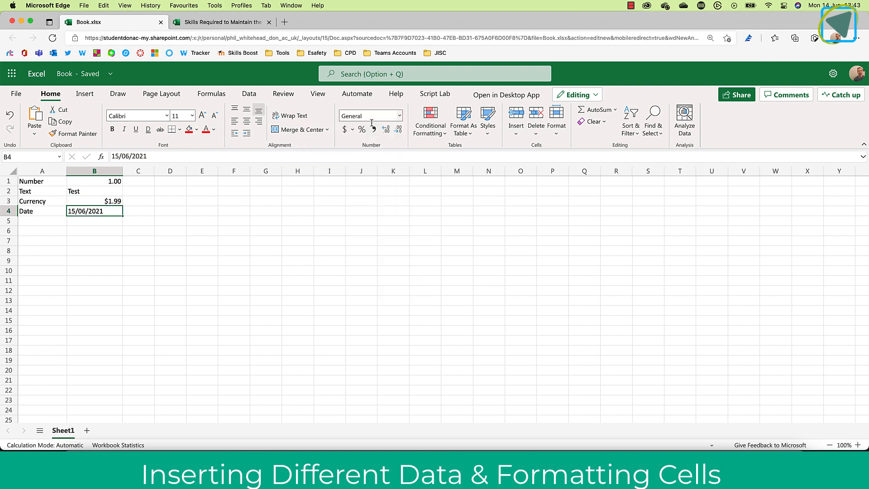
left_click(401, 115)
left_click(396, 183)
Change the currency symbol of B3 to £ English (United Kingdom) in the detailed number format settings.
left_click(117, 201)
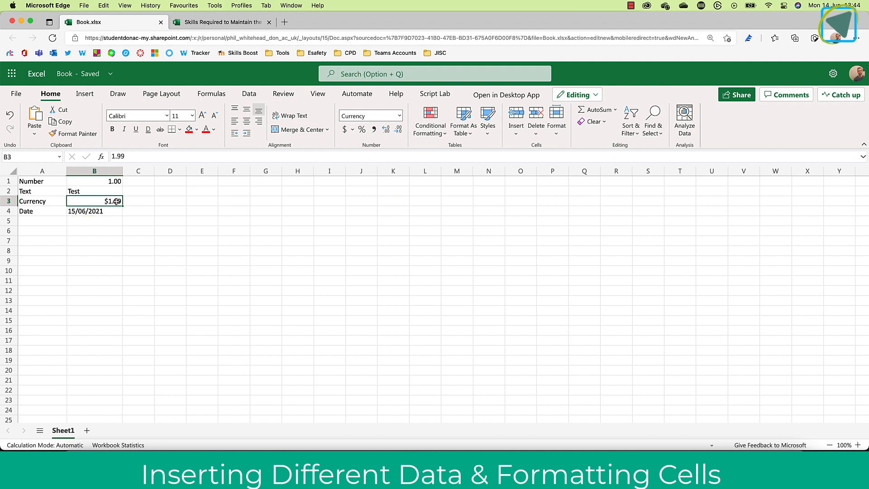
left_click(400, 116)
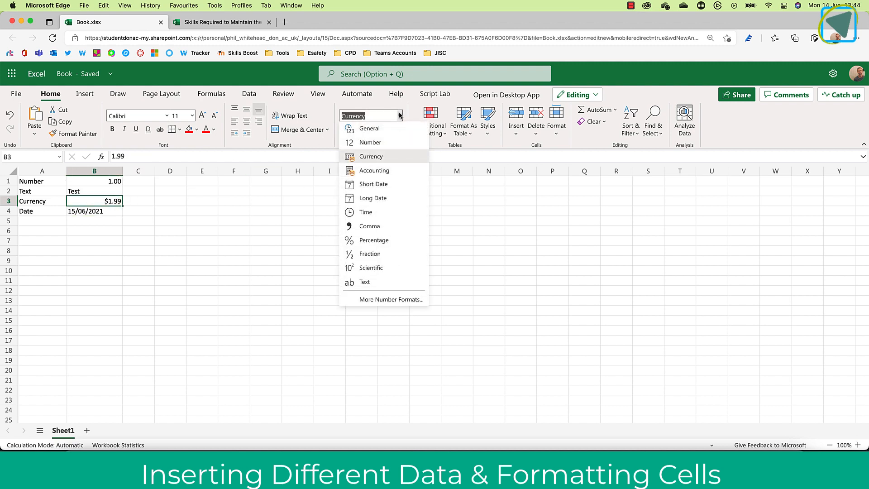
left_click(381, 299)
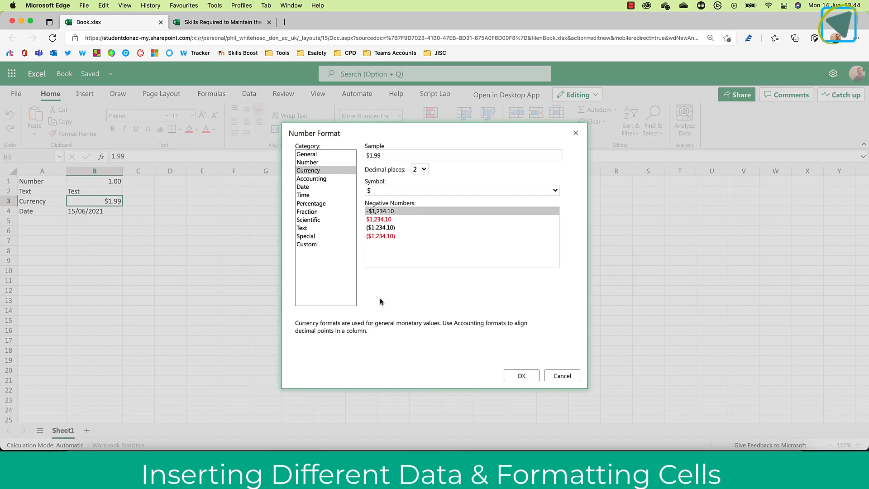
left_click(555, 191)
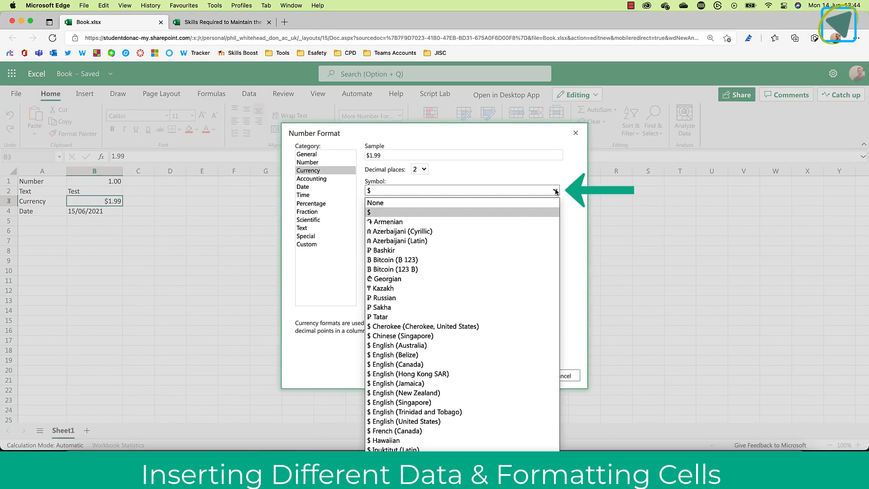
scroll(410, 387, "down", 5)
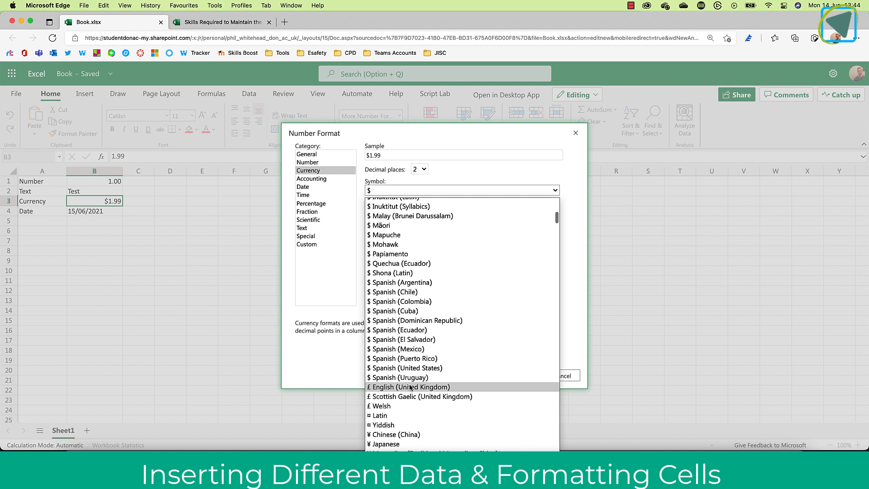
left_click(411, 387)
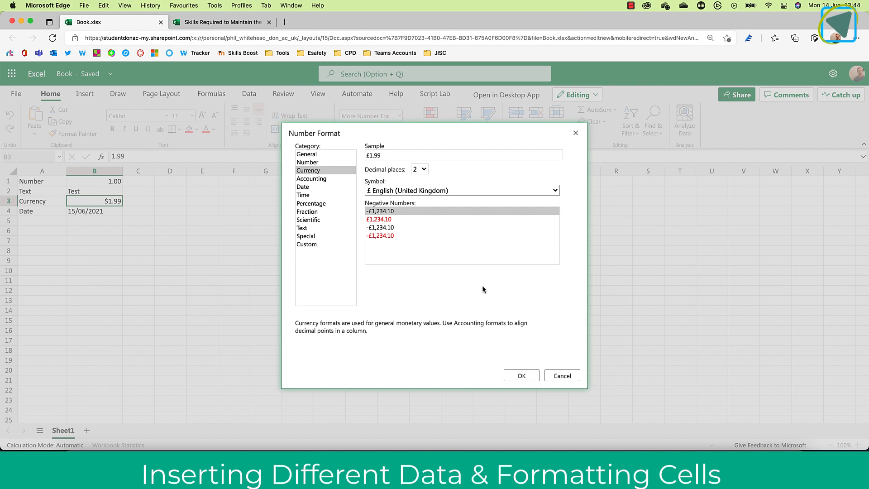
left_click(515, 375)
left_click(313, 268)
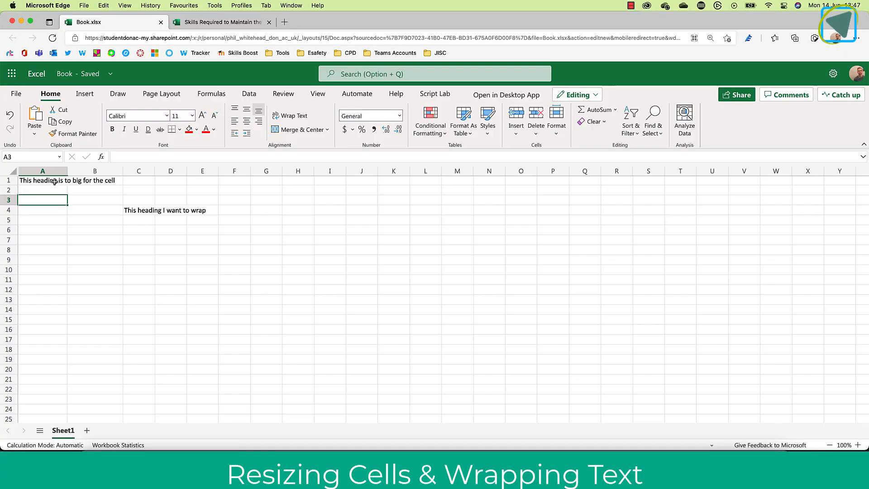
Auto-fit column A to the long heading in A1 and widen the column slightly further.
left_click(63, 181)
left_click(94, 181)
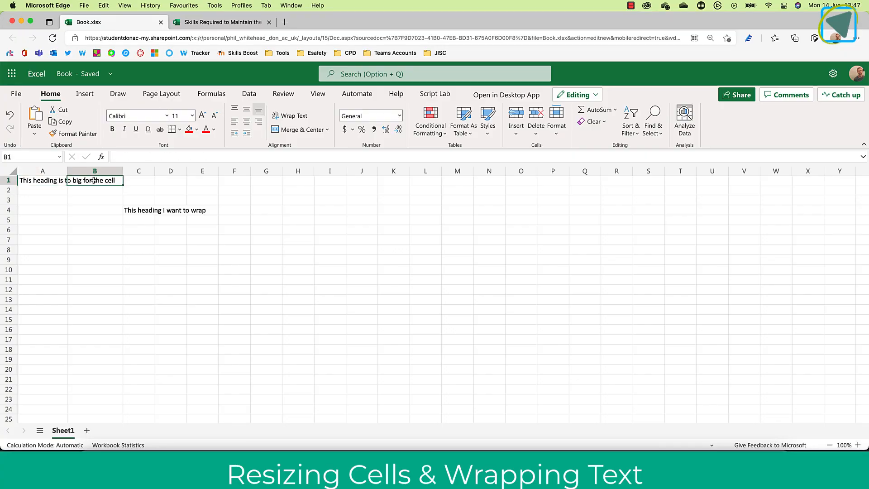
left_click(50, 181)
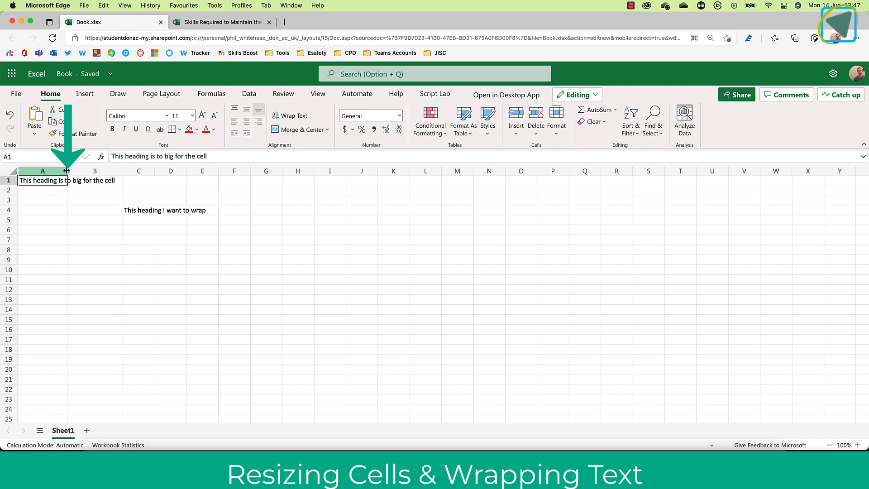
double_click(67, 171)
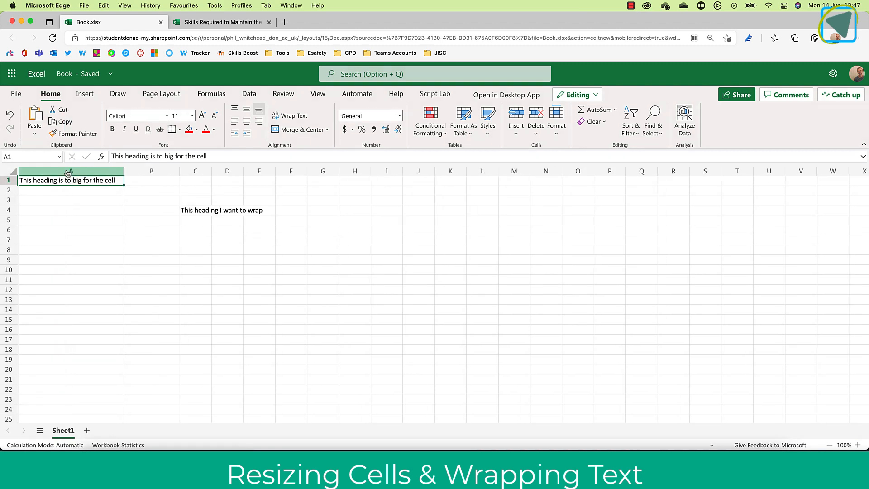
left_click_drag(124, 171, 147, 169)
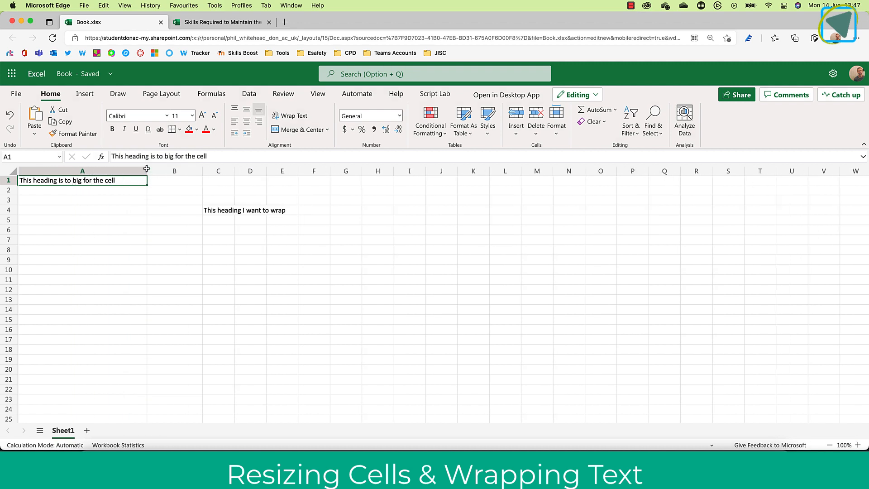
left_click(172, 220)
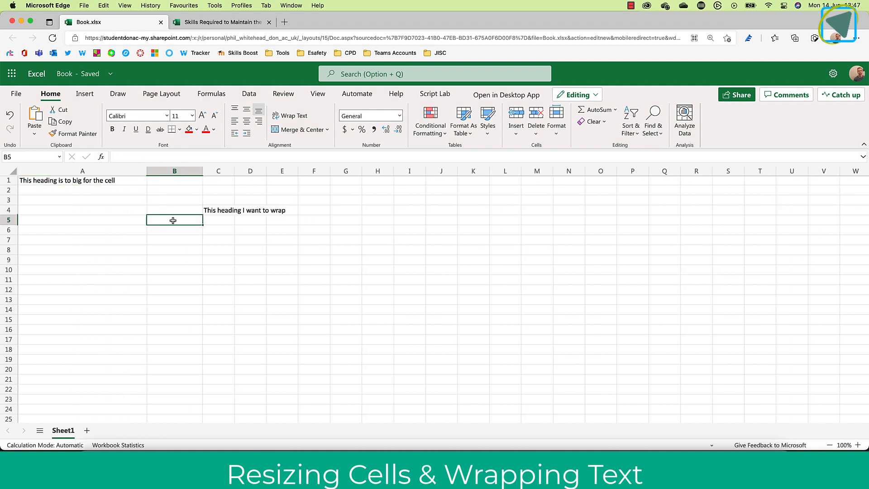
Wrap the heading text in C4 within its cell and widen column C slightly.
left_click(219, 209)
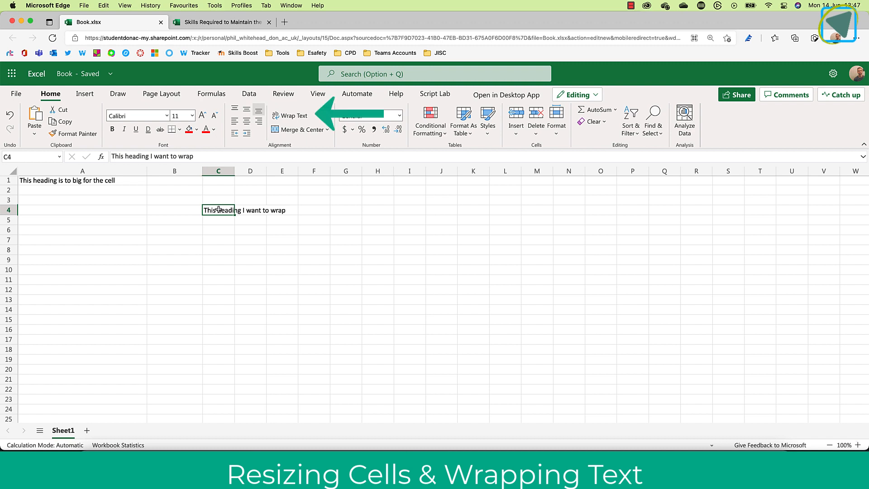
left_click(293, 117)
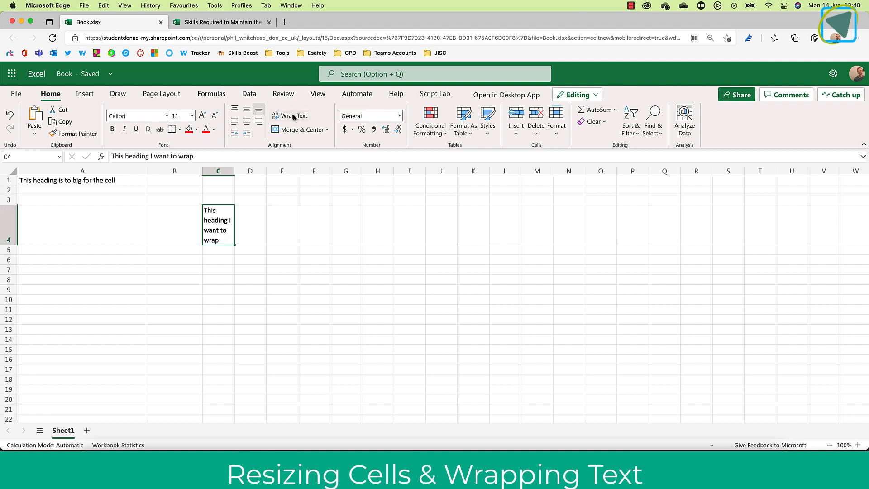
mouse_move(235, 171)
left_mouse_down()
mouse_move(277, 171)
mouse_move(239, 172)
left_mouse_up()
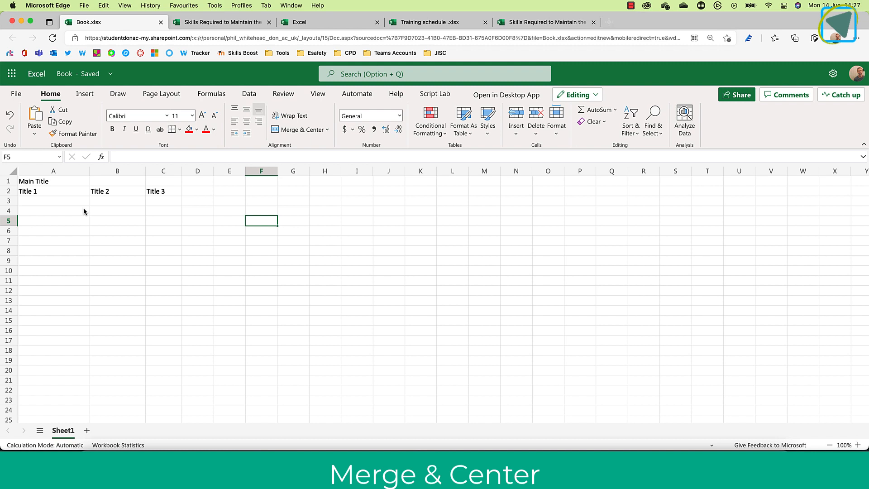
Merge and center Main Title across A1:C1 and fill the merged cell with gray.
left_click_drag(76, 183, 156, 181)
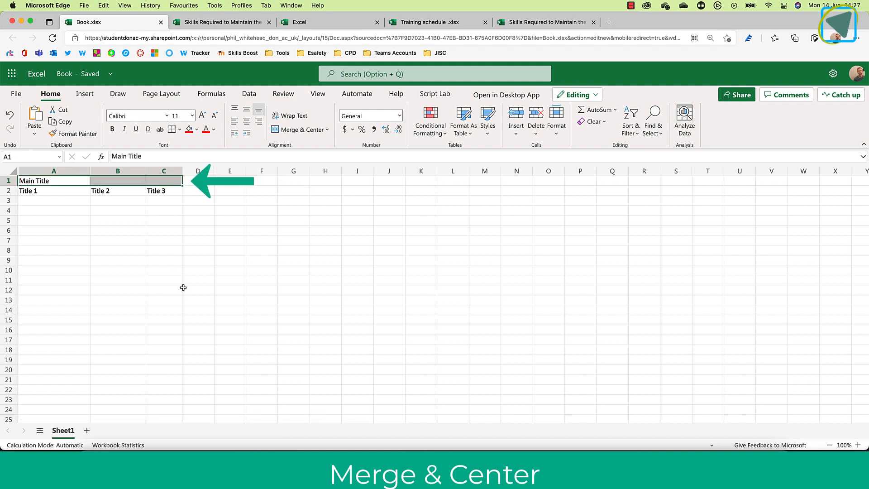
left_click(312, 133)
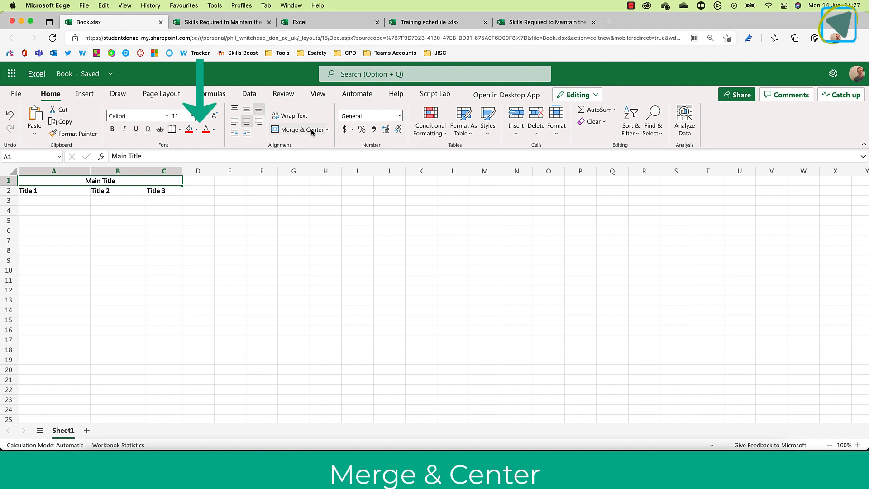
left_click(197, 130)
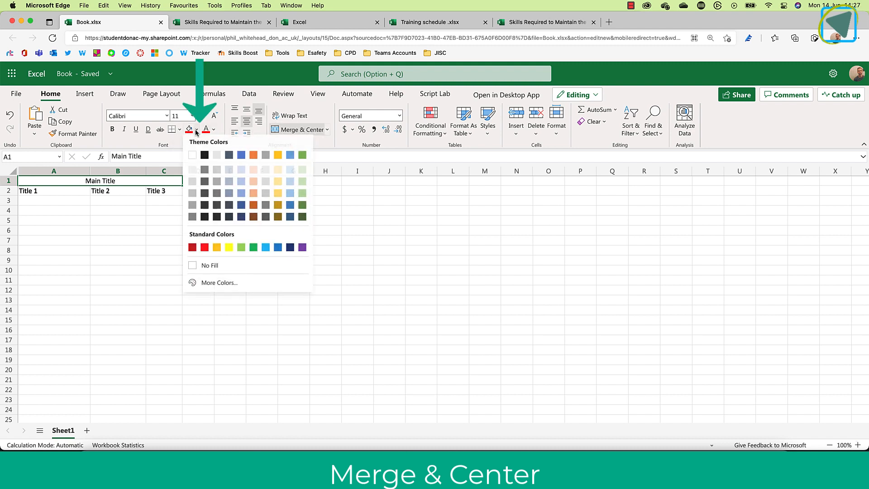
left_click(192, 195)
left_click(193, 255)
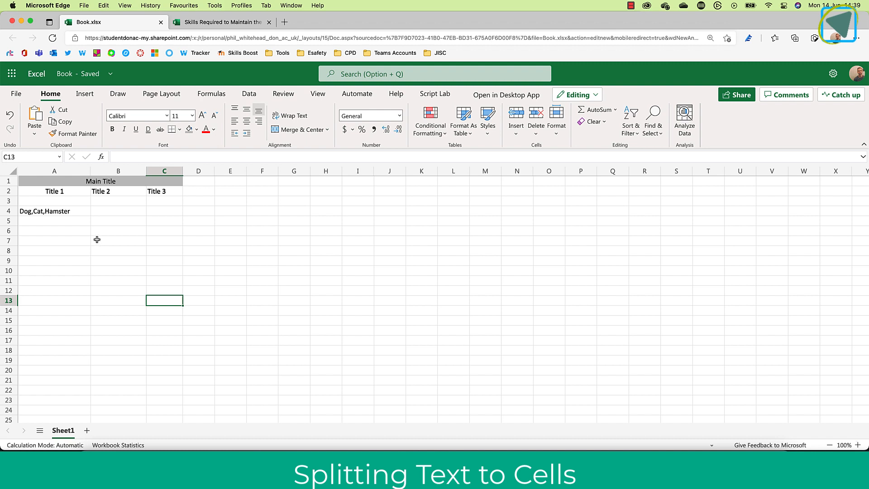
Split the Dog,Cat,Hamster text in A4 into separate columns using Text to Columns with the Comma and Space delimiters.
left_click(77, 211)
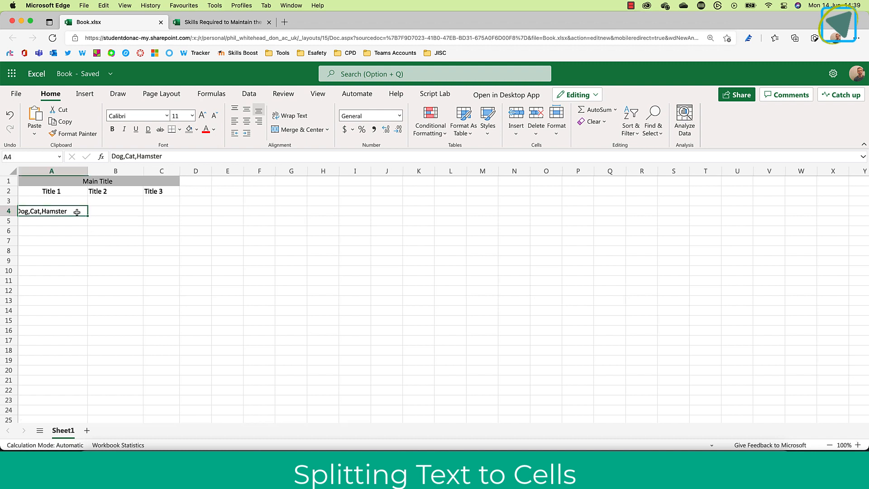
left_click(247, 100)
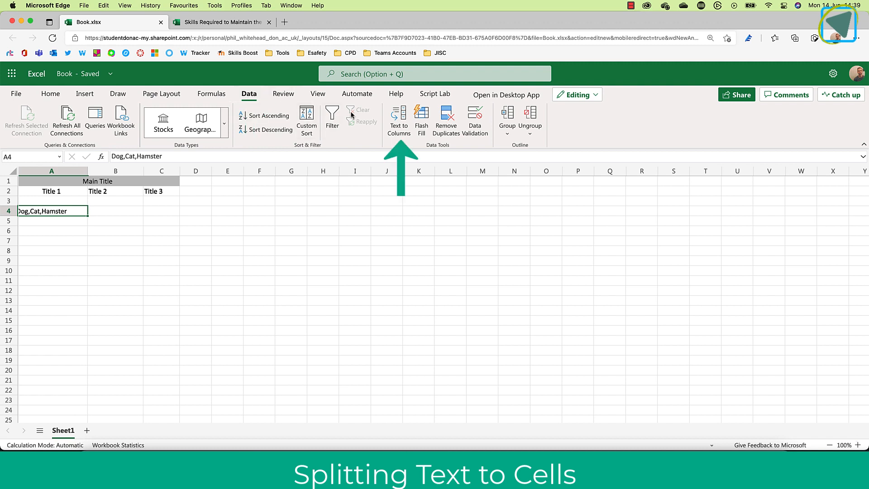
left_click(399, 121)
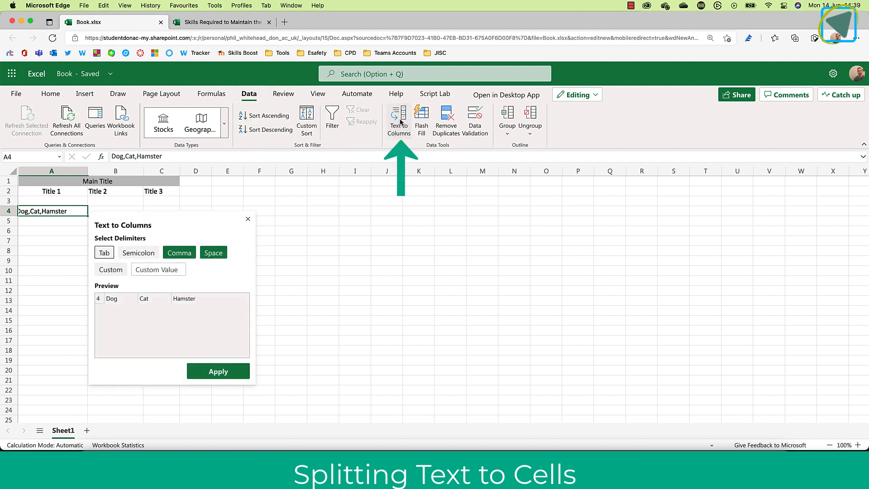
left_click(184, 254)
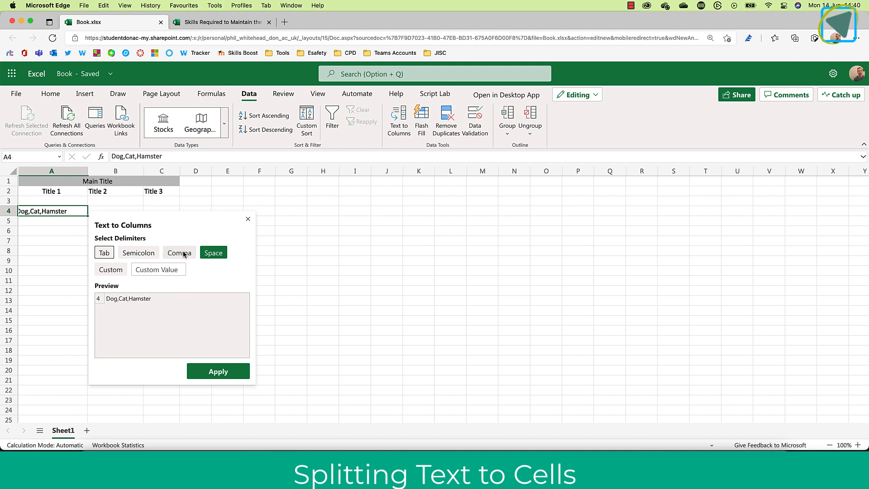
left_click(183, 254)
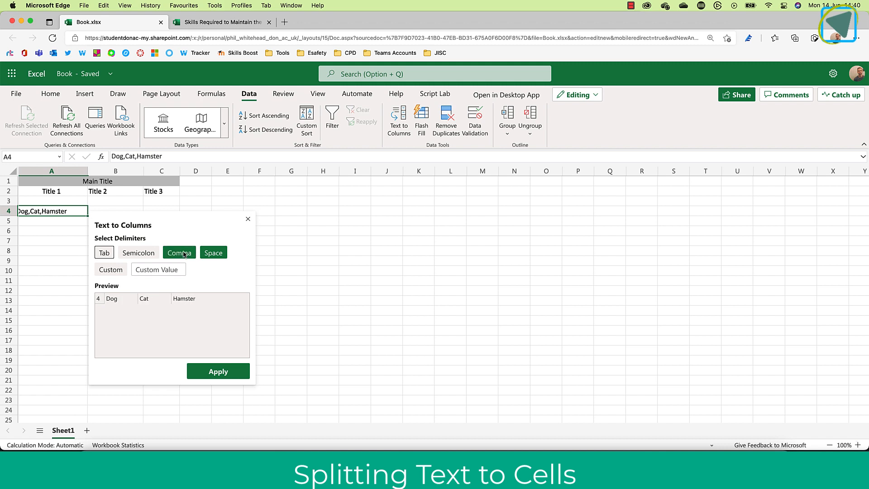
left_click(202, 371)
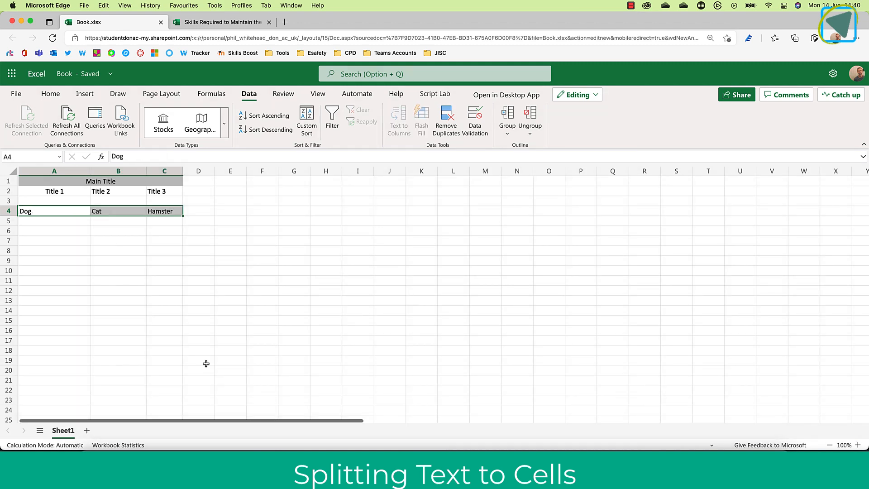
Insert a blank column before the Title 3 column, and delete that new column again.
left_click(259, 331)
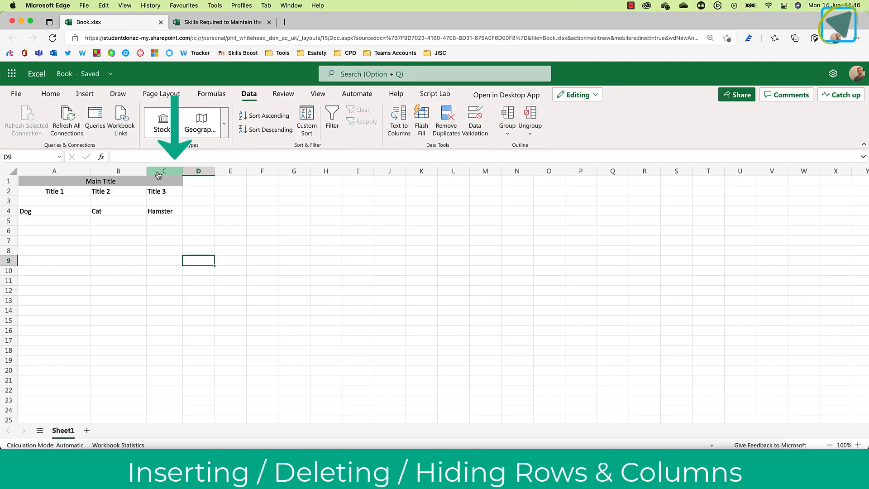
left_click(158, 175)
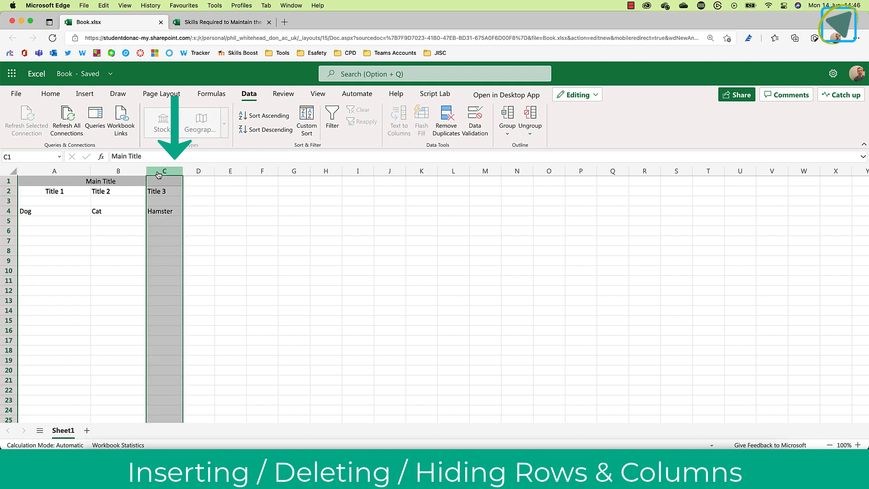
right_click(159, 175)
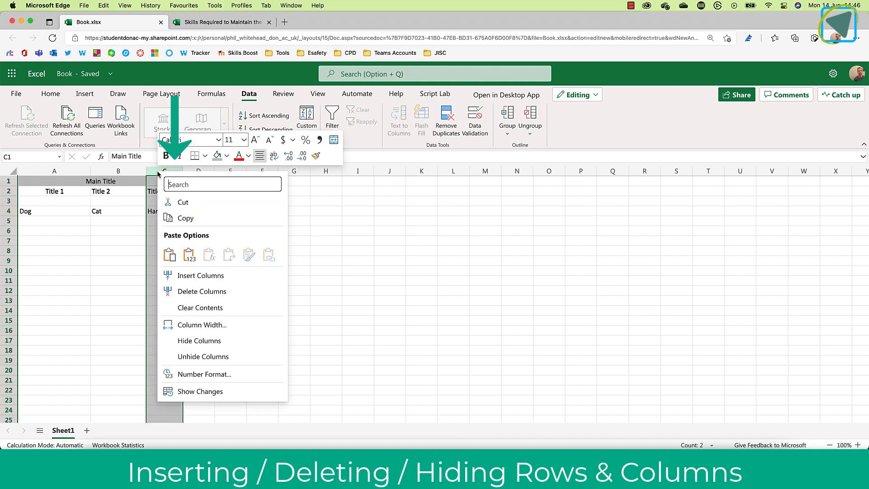
left_click(196, 275)
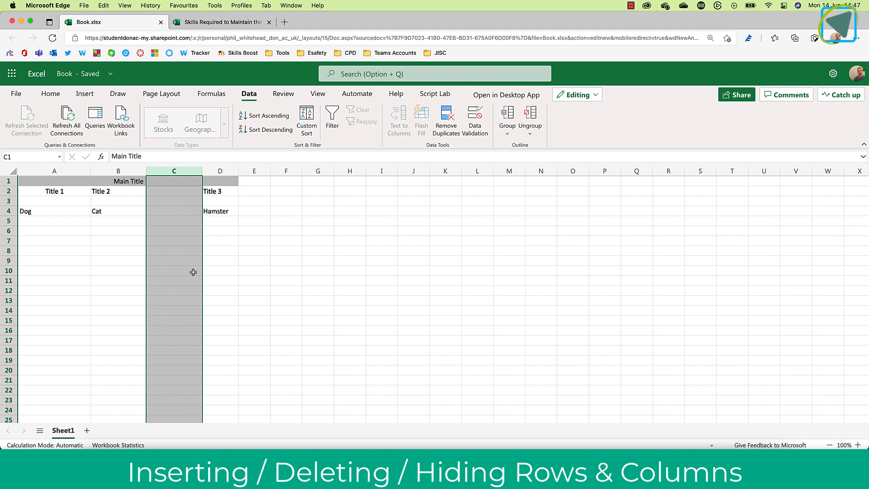
right_click(190, 175)
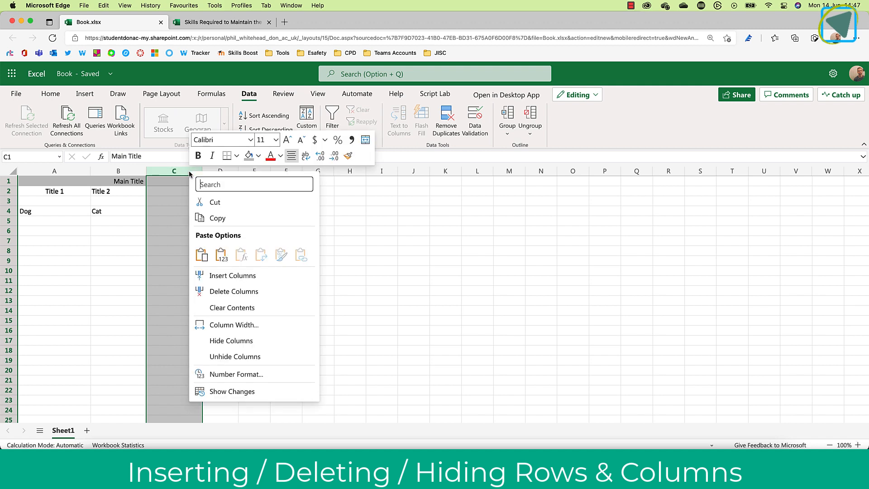
left_click(212, 292)
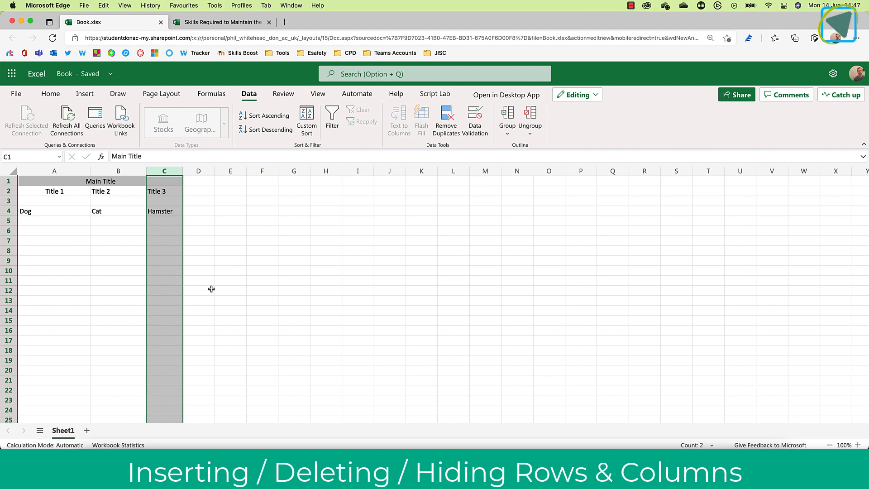
Hide column C, and unhide it again by selecting the neighbouring columns B and D.
right_click(177, 174)
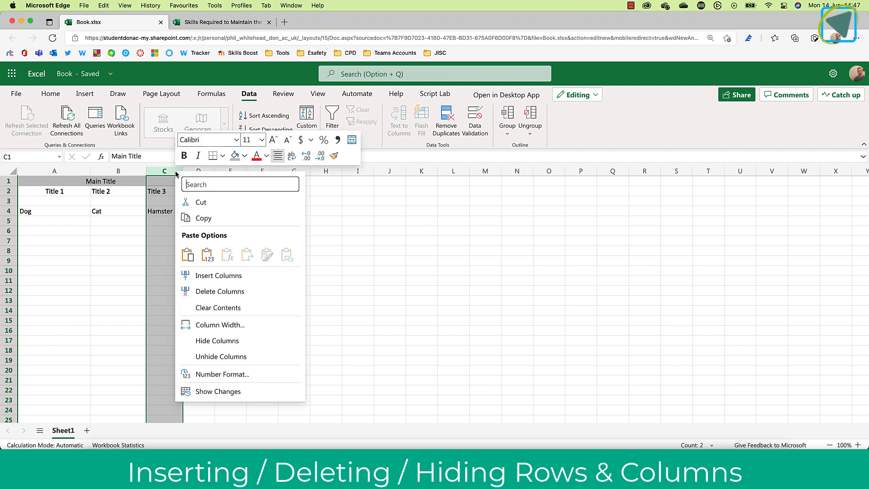
left_click(218, 340)
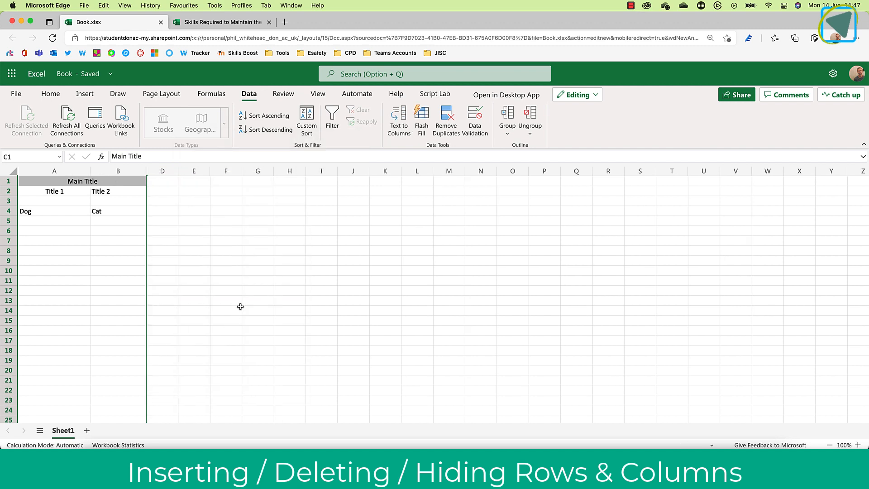
left_click_drag(164, 171, 140, 173)
right_click(140, 173)
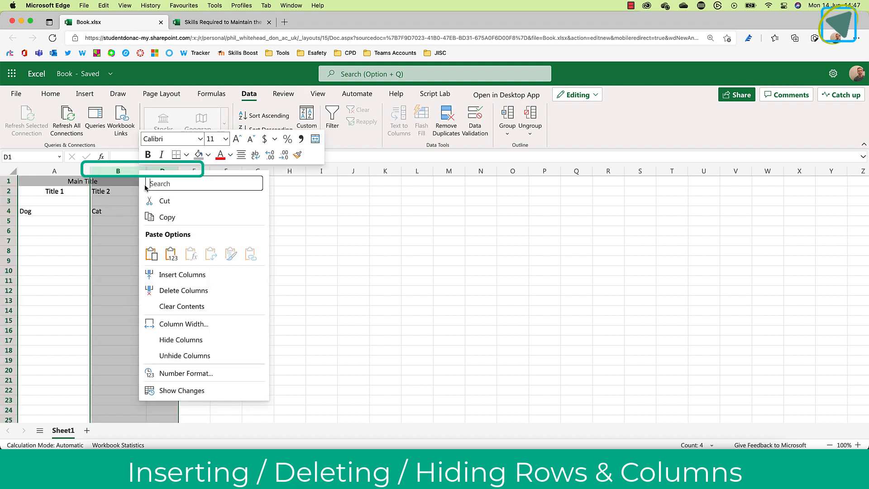
left_click(185, 356)
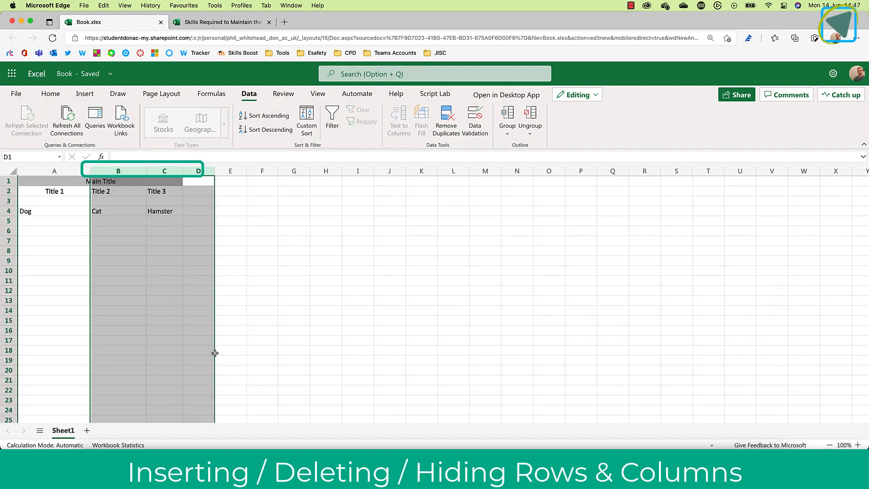
left_click(278, 340)
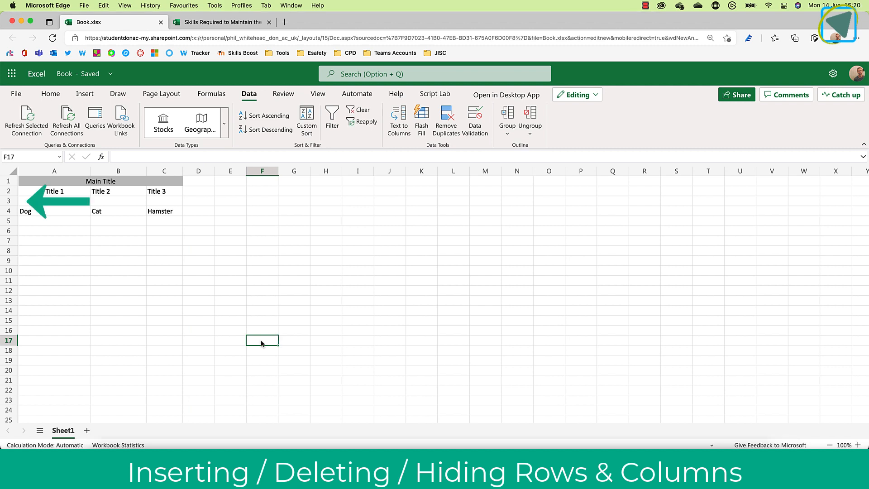
Insert a blank row above row 3, and delete that new row again.
right_click(11, 204)
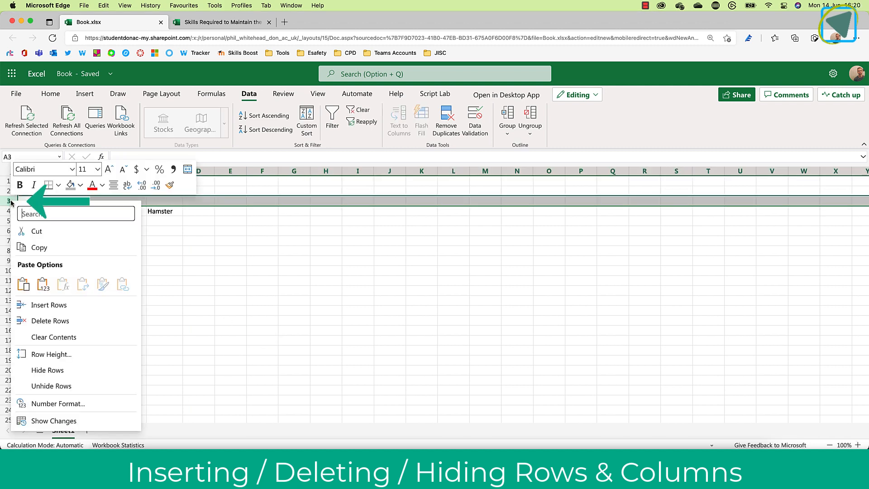
left_click(22, 304)
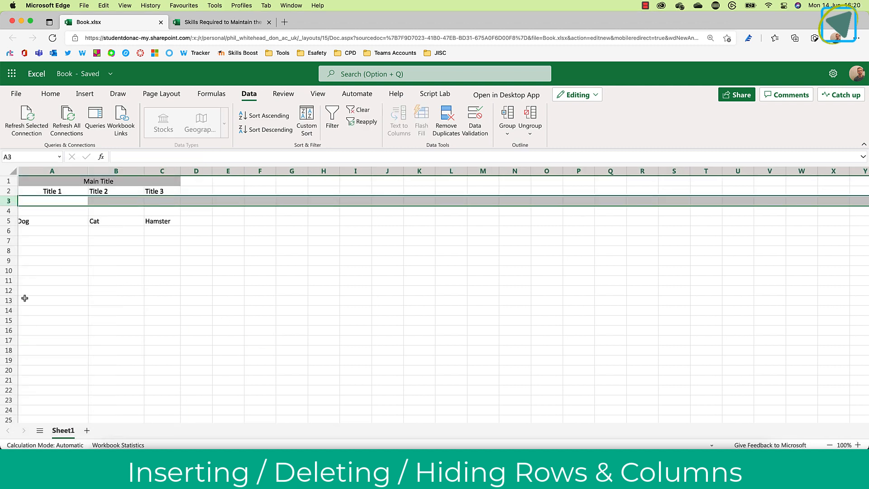
right_click(10, 201)
left_click(53, 323)
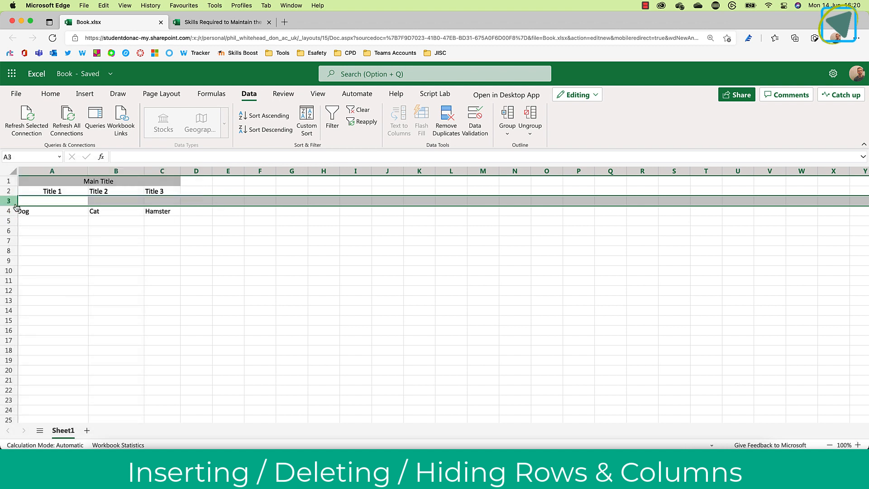
Hide row 3, and unhide it again by selecting the neighbouring rows 2 and 4.
right_click(16, 203)
left_click(73, 367)
left_click(95, 278)
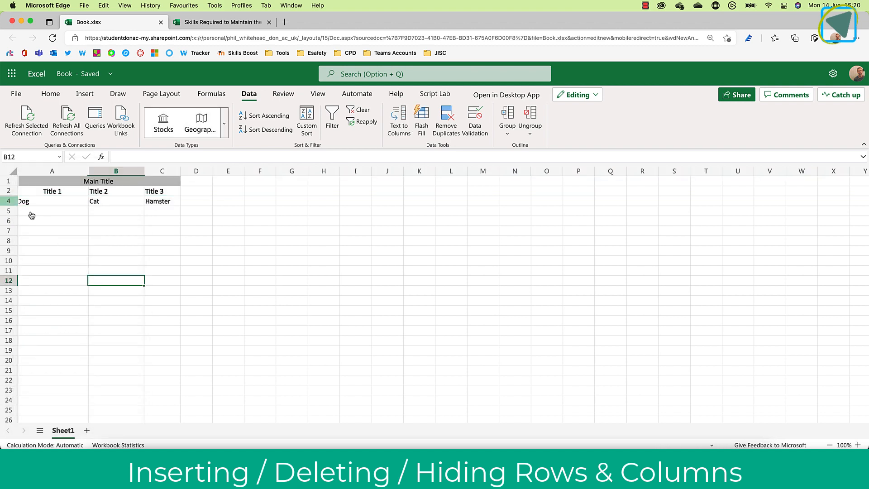
left_click_drag(9, 191, 8, 202)
right_click(10, 201)
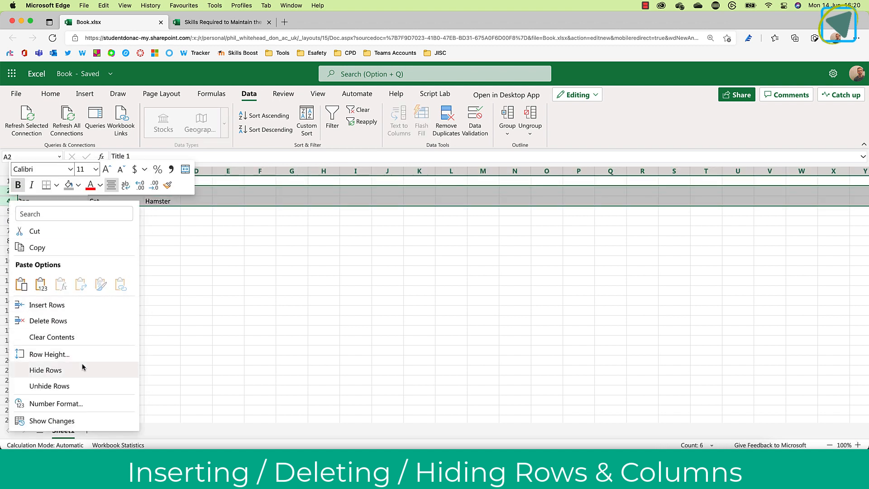
left_click(86, 385)
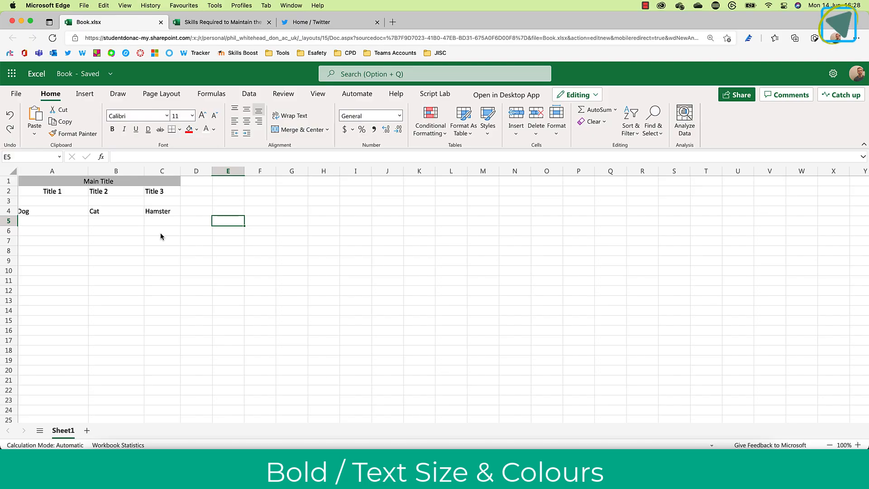
Toggle bold off and back on for the titles in A2:C2 and increase their font size to 12.
left_click_drag(71, 192, 171, 192)
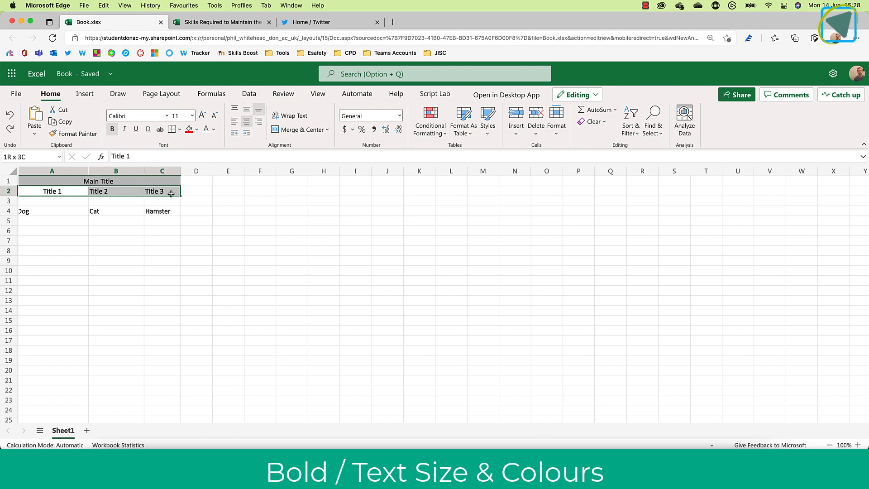
left_click(113, 130)
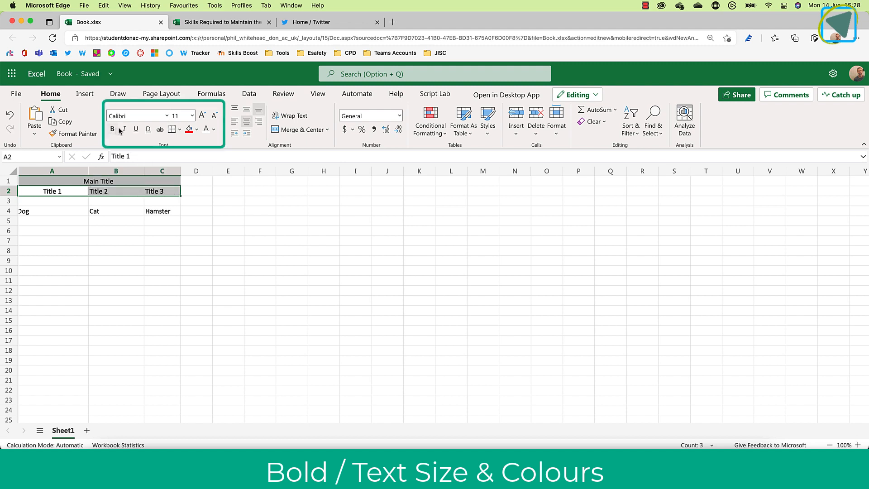
left_click(125, 131)
left_click(125, 131)
left_click(202, 116)
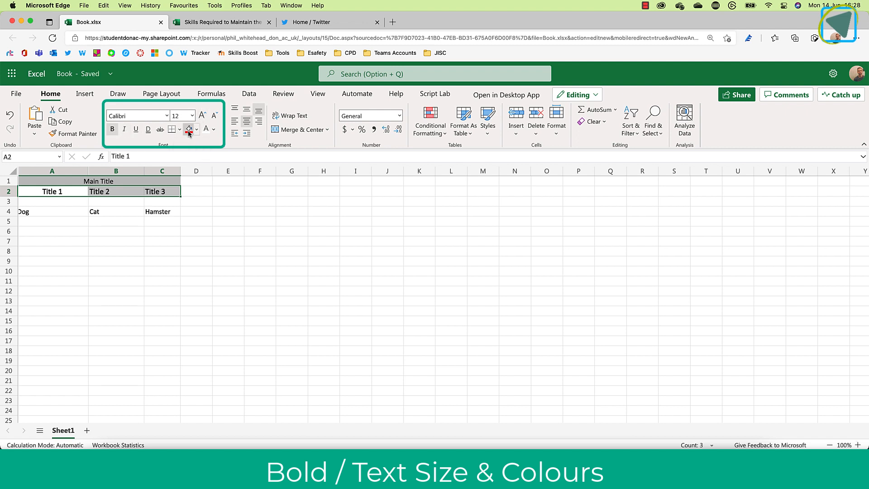
Fill the title cells A2:C2 with the standard light green and set their text colour to white.
left_click(189, 130)
left_click(197, 130)
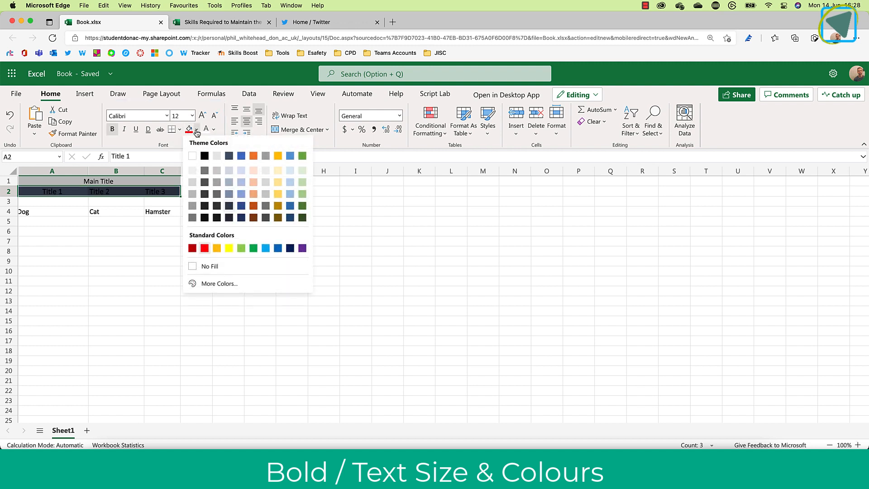
left_click(241, 247)
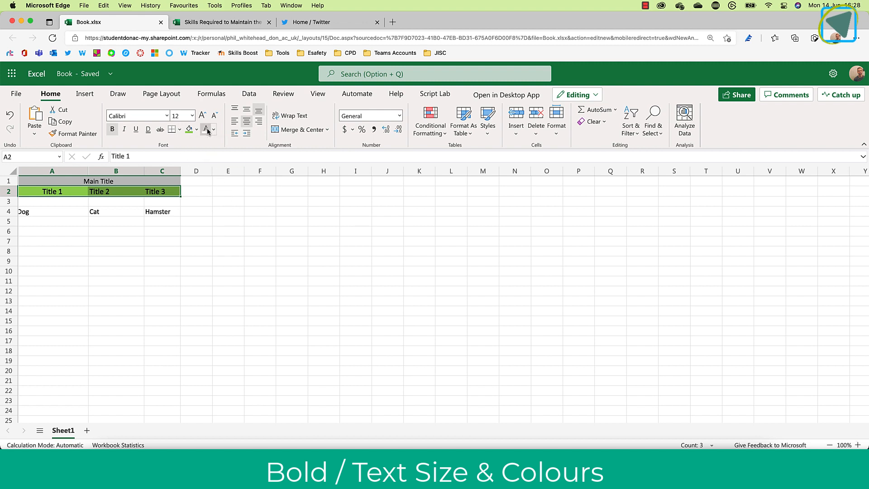
left_click(207, 130)
left_click(197, 212)
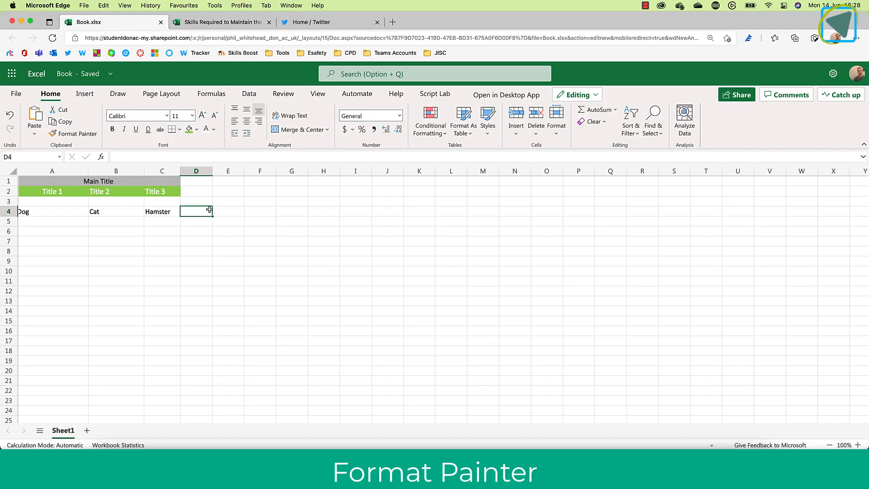
Copy the formatting of Title 3 in C2 onto the Hamster cell C4 with Format Painter.
left_click(168, 192)
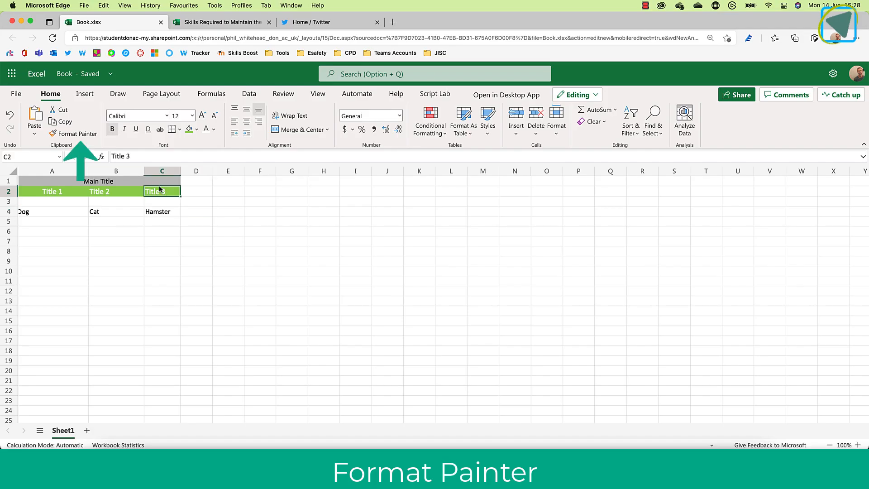
left_click(80, 134)
left_click(171, 213)
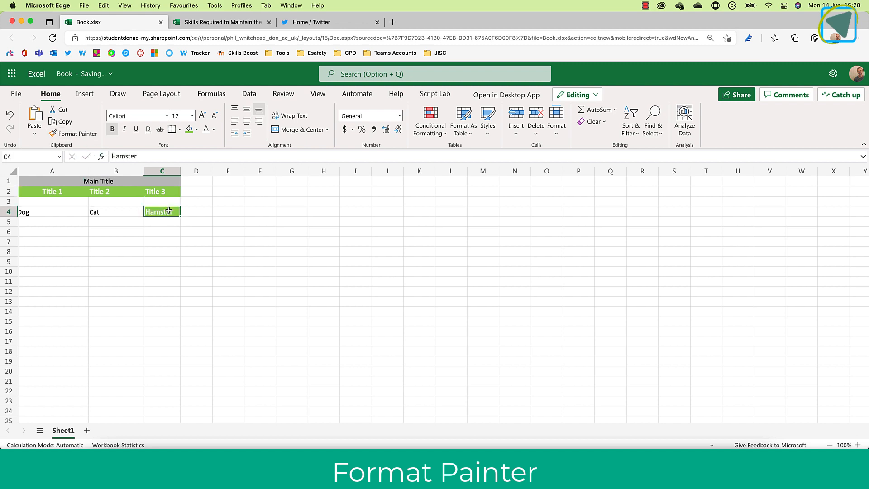
left_click(245, 246)
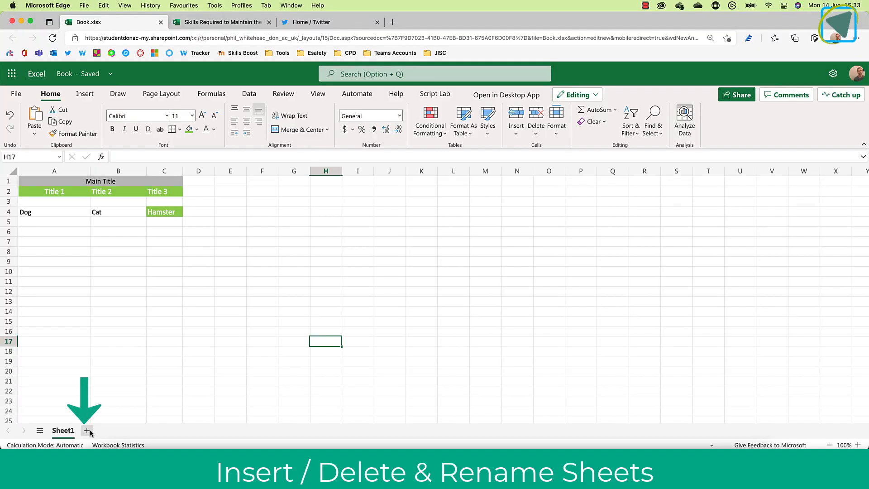
Add two new worksheets to the workbook and rename the last one Test.
left_click(86, 431)
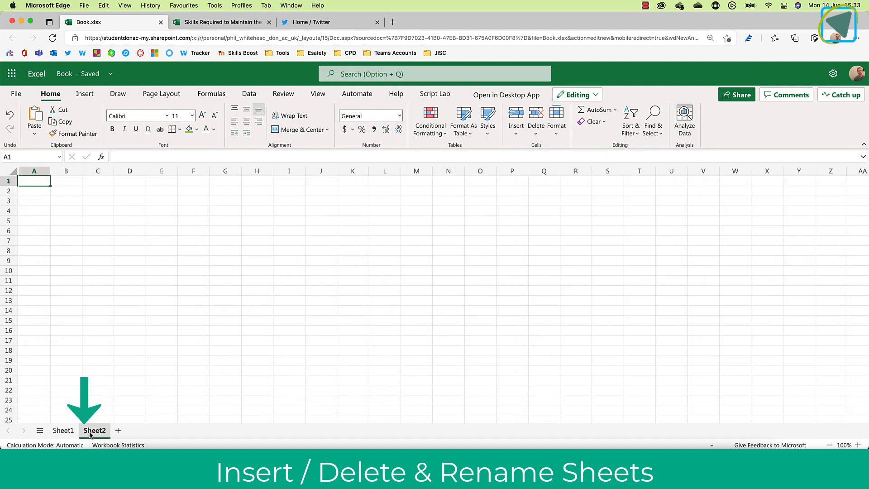
left_click(118, 431)
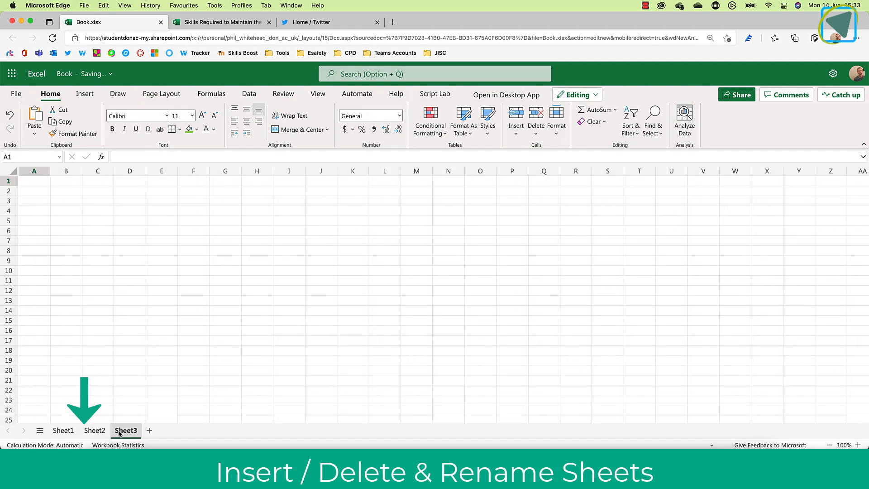
double_click(122, 431)
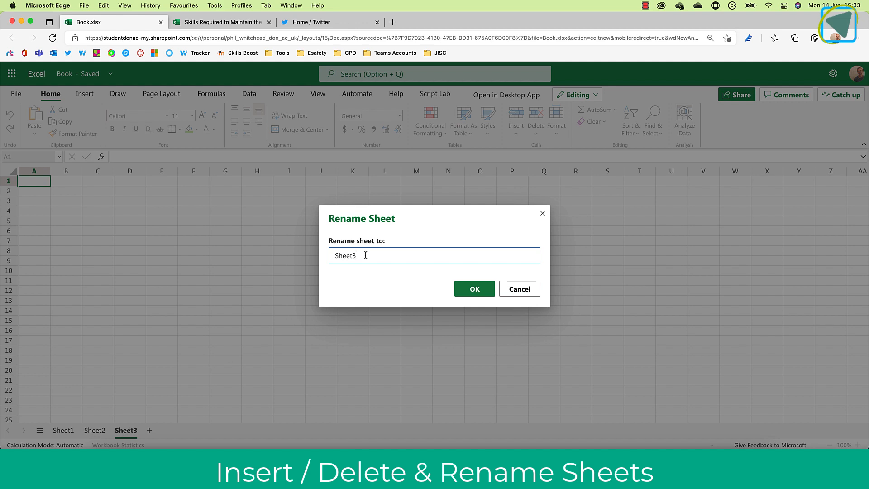
left_click_drag(365, 255, 335, 256)
type("Test")
left_click(471, 289)
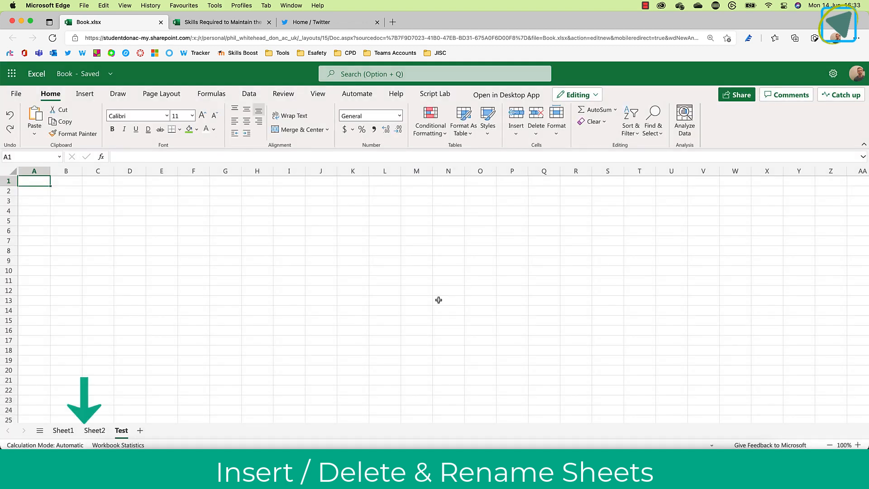
Delete the Sheet2 worksheet and confirm its permanent removal.
right_click(101, 430)
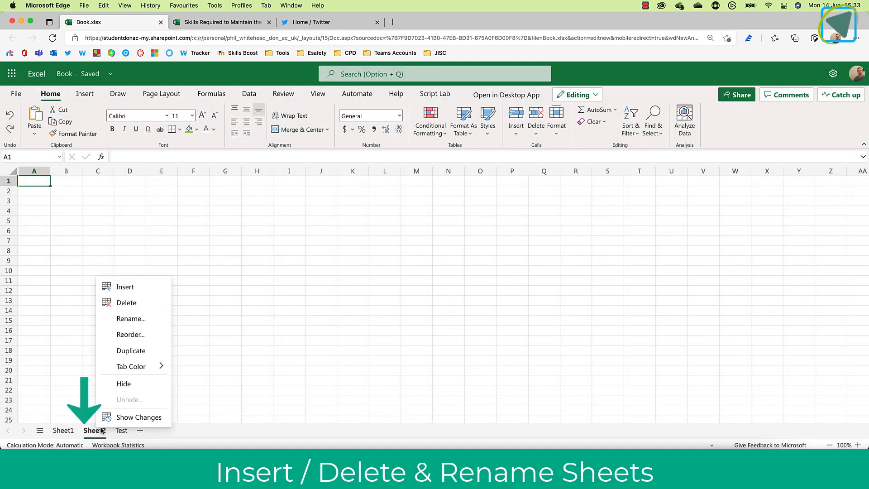
left_click(134, 302)
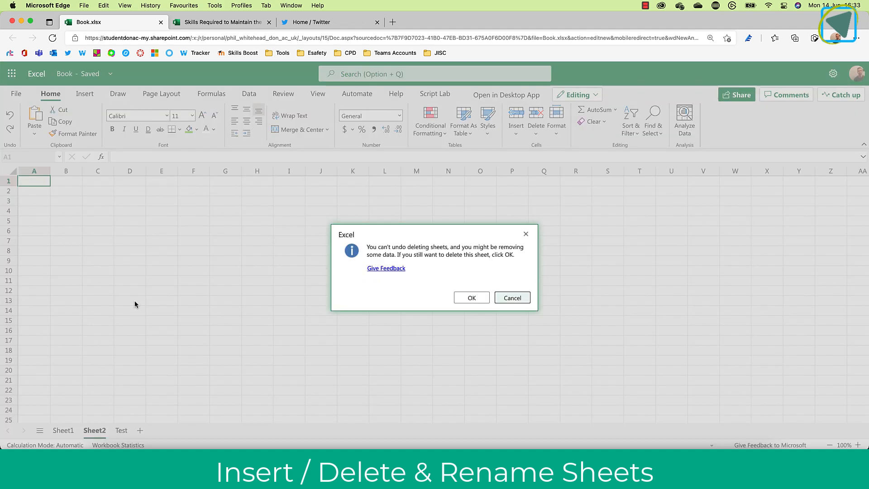
left_click(471, 298)
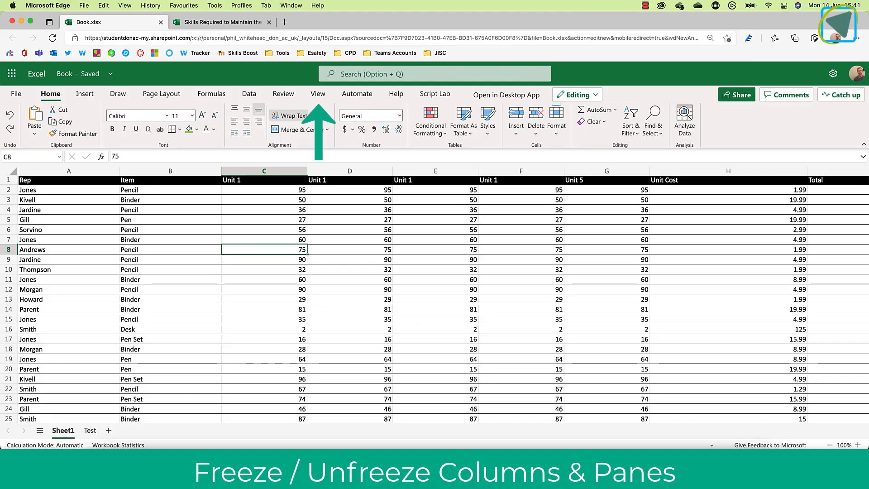
Freeze the first column of Sheet1 and check it against the far columns of the table.
left_click(318, 94)
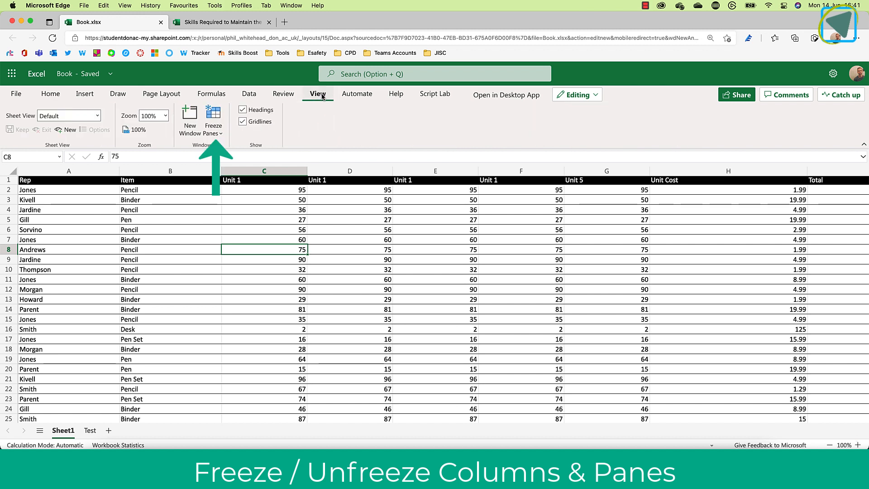
left_click(222, 121)
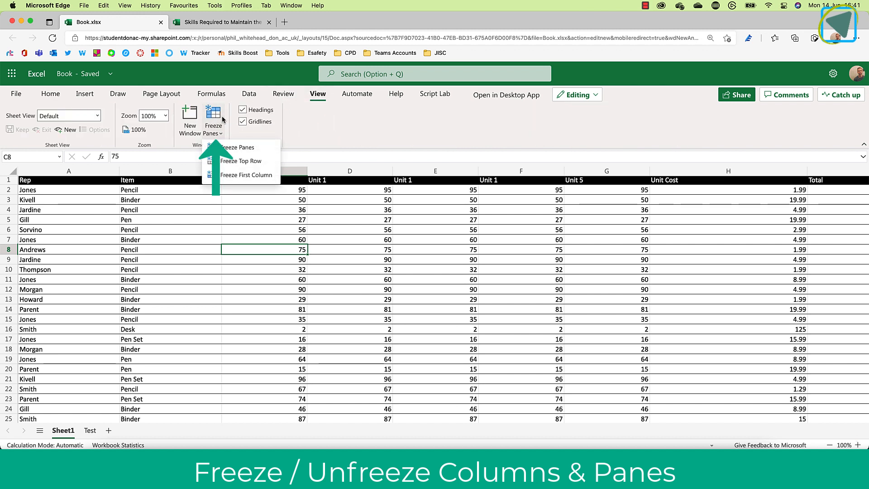
left_click(221, 176)
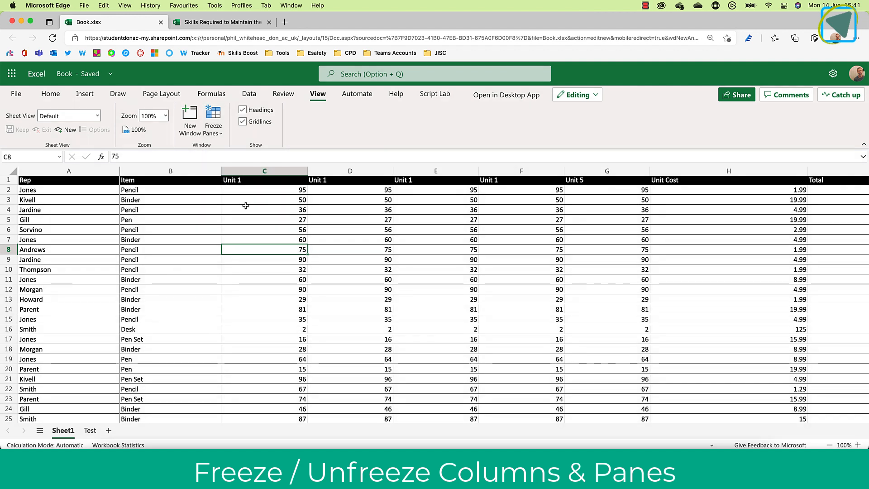
scroll(246, 206, "right", 10)
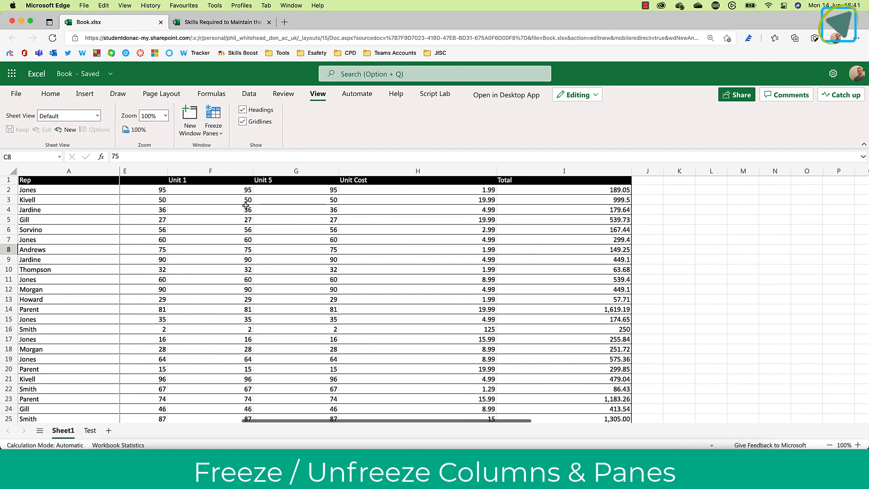
scroll(245, 205, "left", 10)
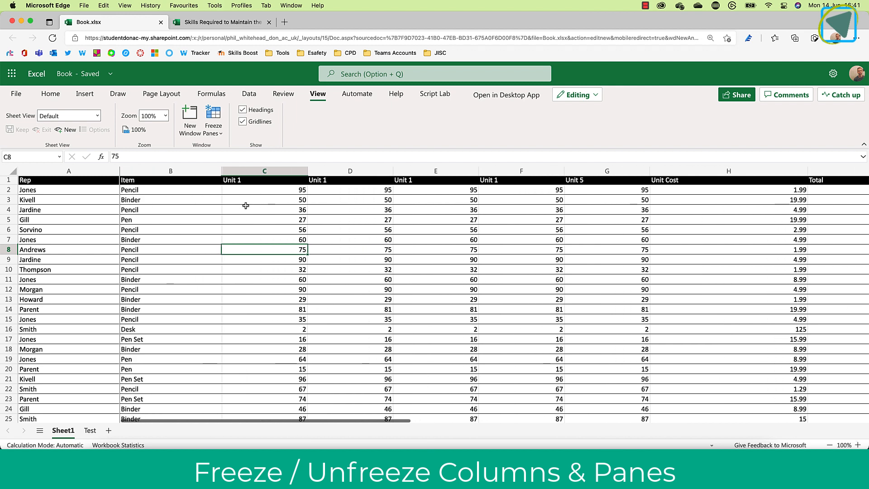
Unfreeze the panes of Sheet1 and check that all columns move together again.
left_click(214, 129)
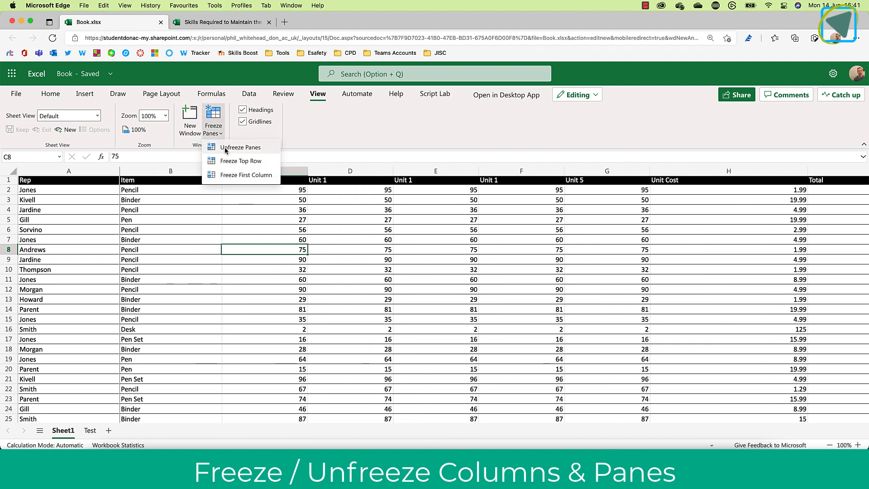
left_click(228, 148)
scroll(280, 255, "right", 5)
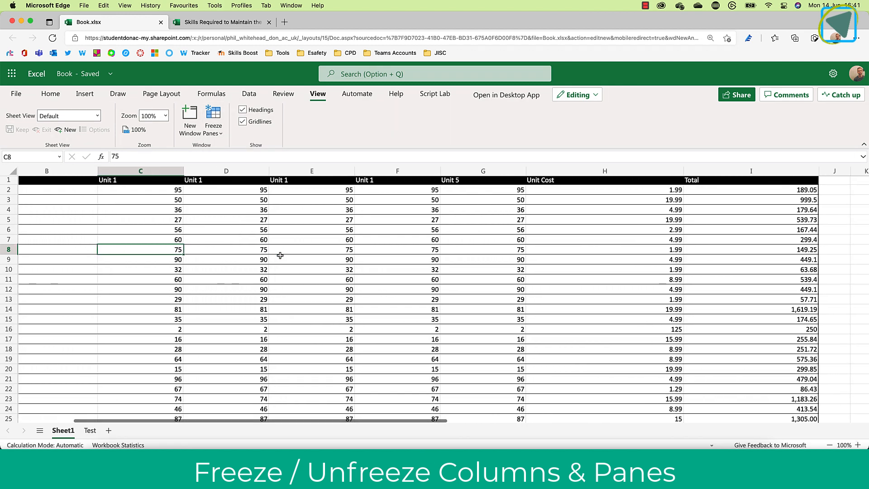
scroll(281, 256, "left", 6)
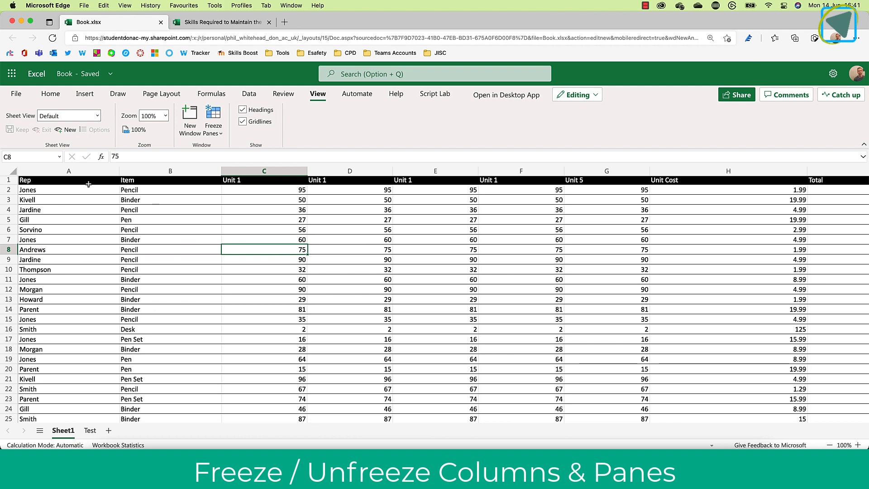
Apply Freeze Panes to Sheet1 with columns A to C selected and check the remaining columns.
left_click_drag(268, 171, 101, 176)
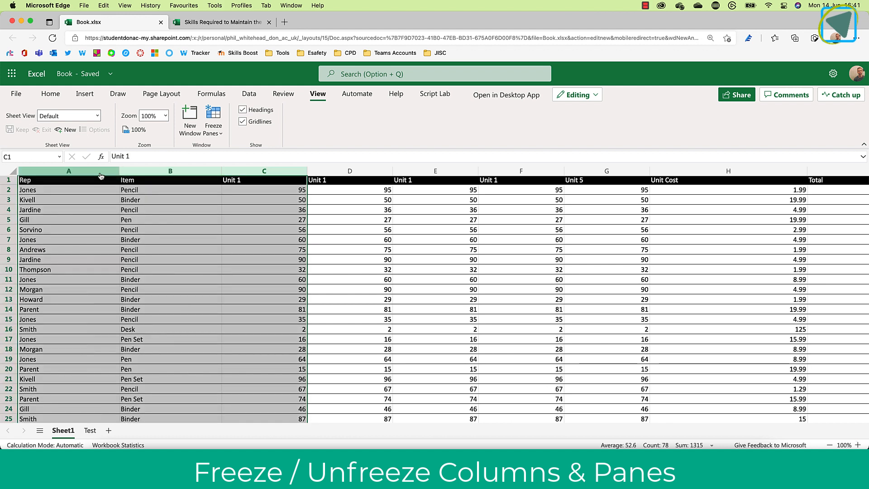
left_click(221, 132)
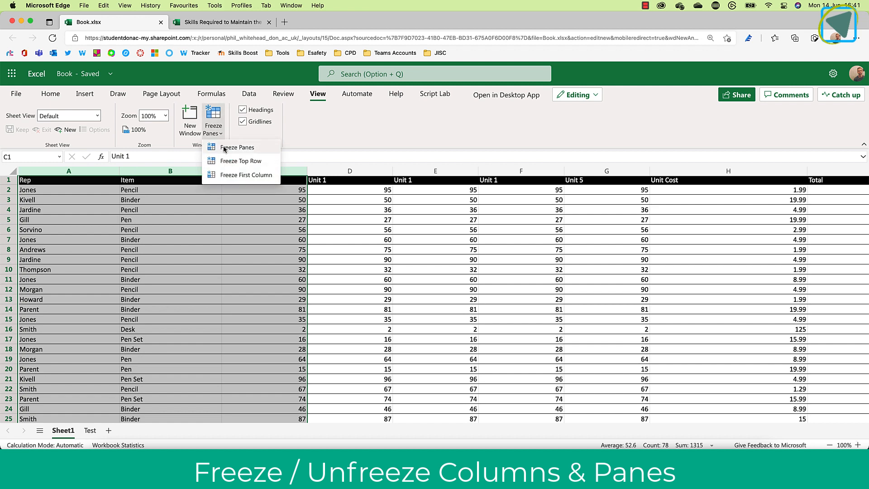
left_click(224, 146)
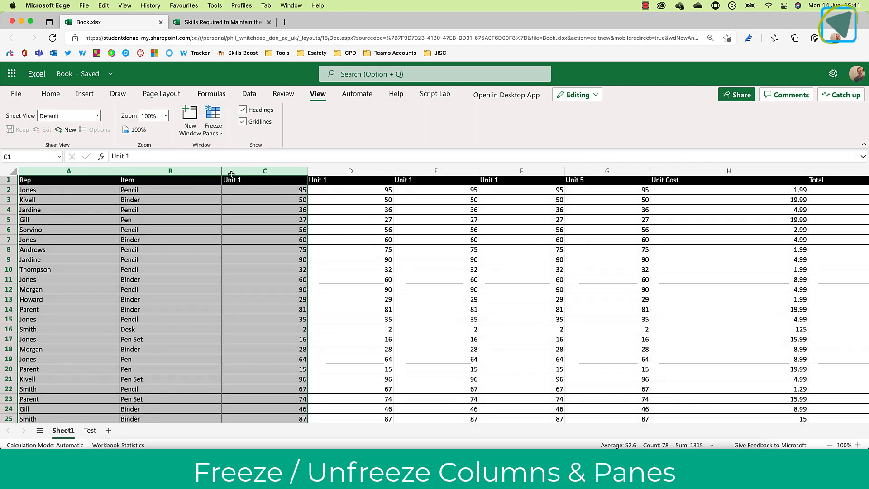
left_click(241, 210)
scroll(250, 250, "right", 2)
scroll(250, 250, "right", 6)
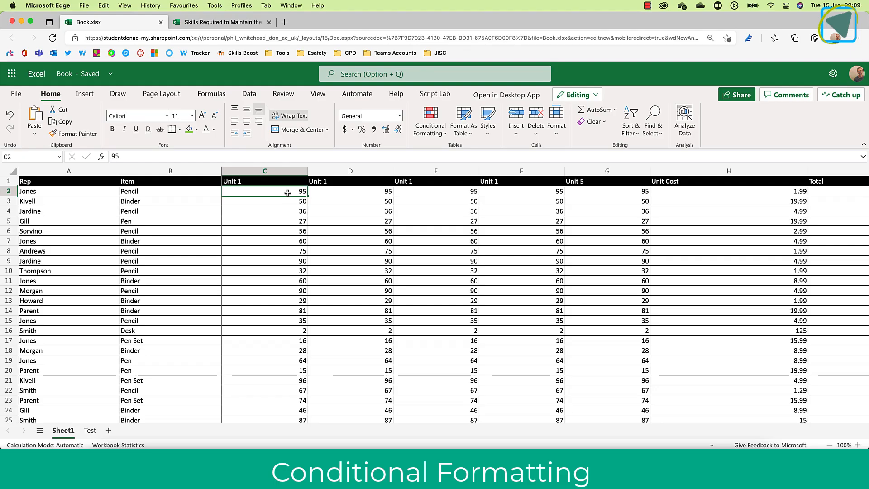
Try the green-yellow-red color scale on the Unit 1 values in C2:C24, and undo it.
left_click_drag(290, 191, 293, 406)
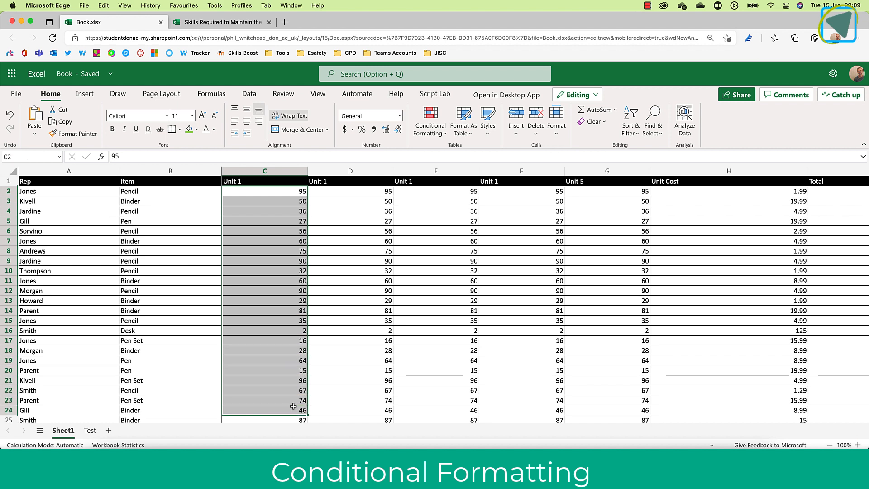
left_click(436, 134)
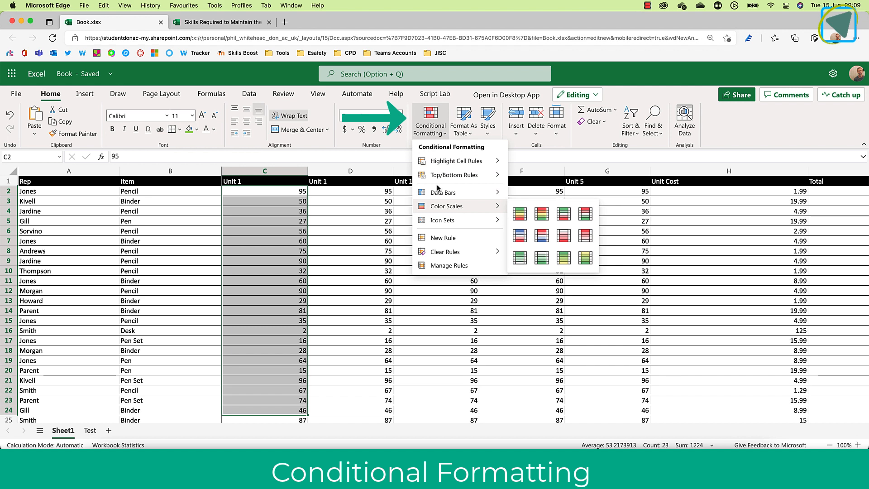
left_click(520, 213)
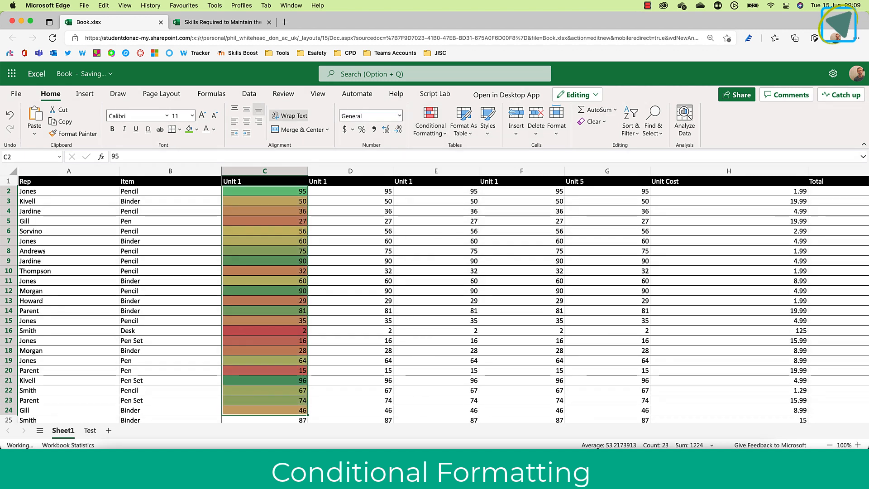
key("super+z")
Add a conditional formatting rule to C2:C24 that gives values greater than 90 a green fill with dark green text.
left_click(439, 134)
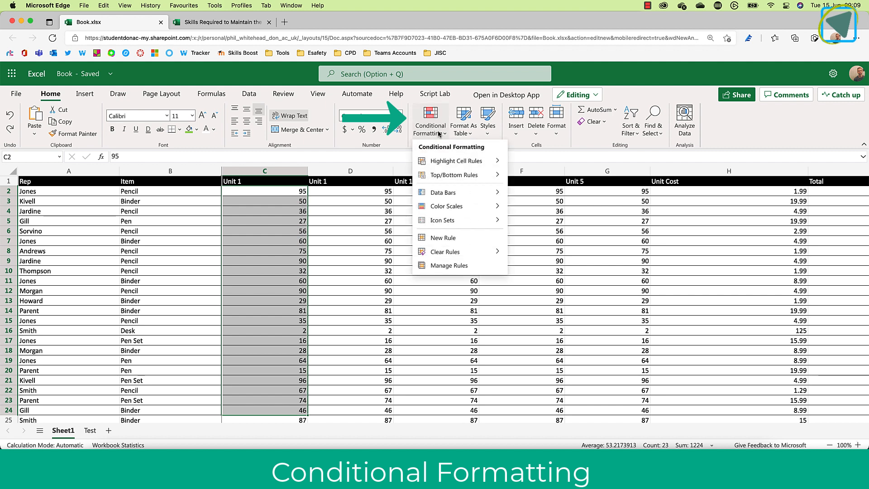
left_click(486, 237)
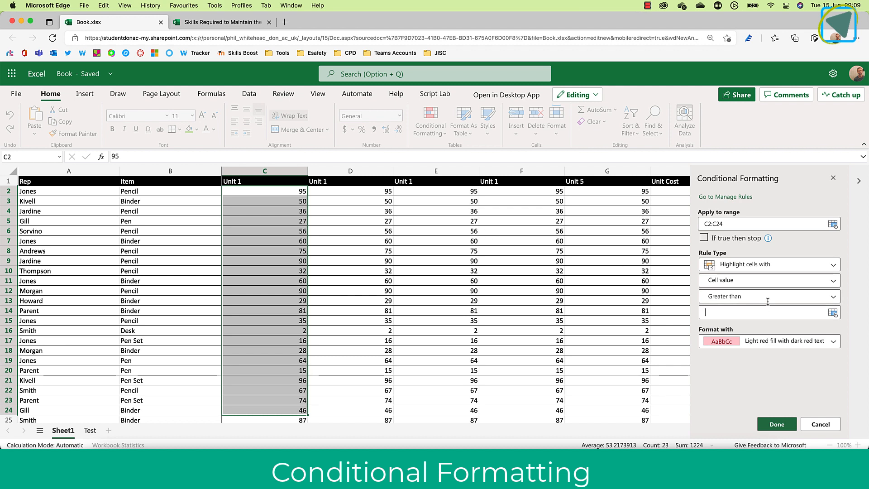
type("90")
left_click(730, 343)
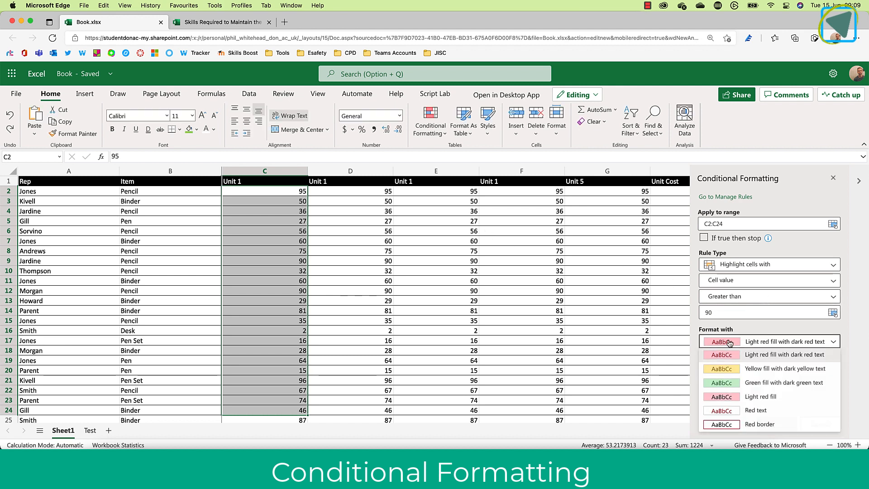
left_click(728, 383)
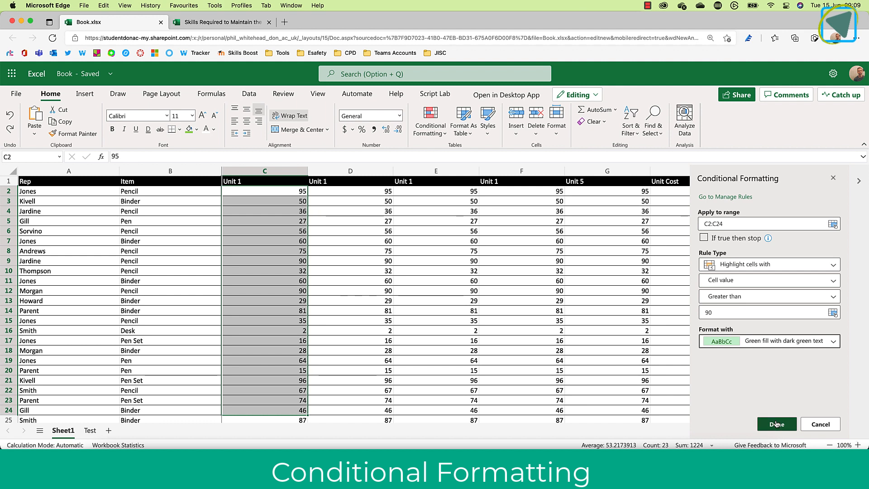
left_click(776, 420)
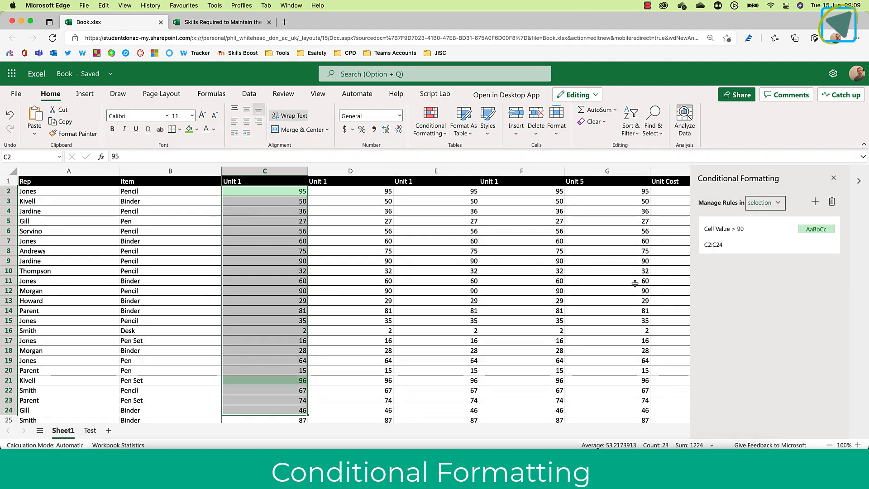
Add a second rule to C2:C24 that gives values less than 40 a light red fill with dark red text.
left_click(440, 135)
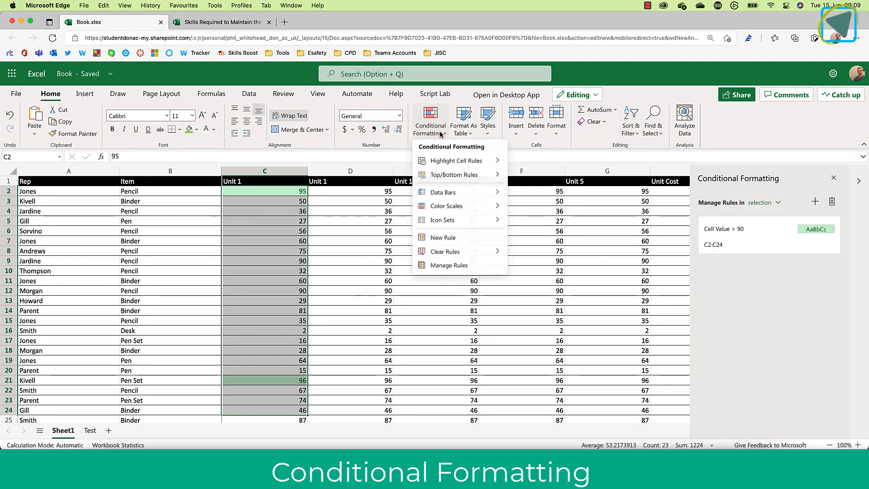
mouse_move(461, 161)
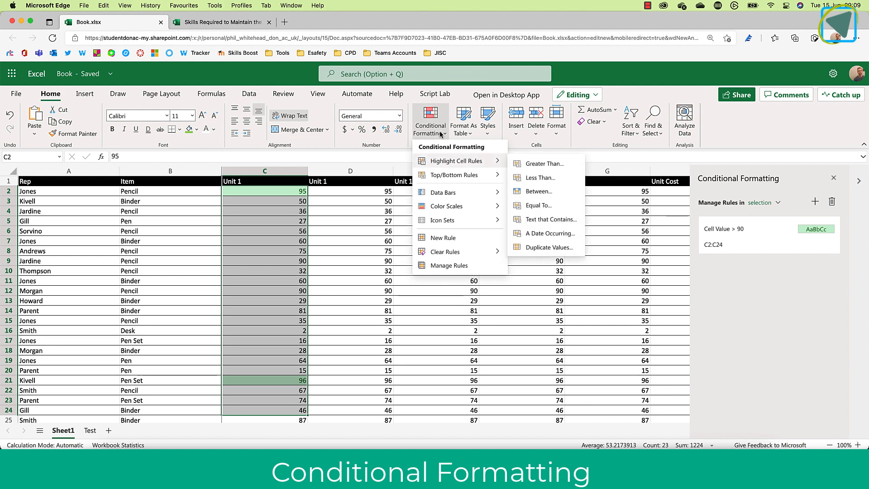
left_click(554, 178)
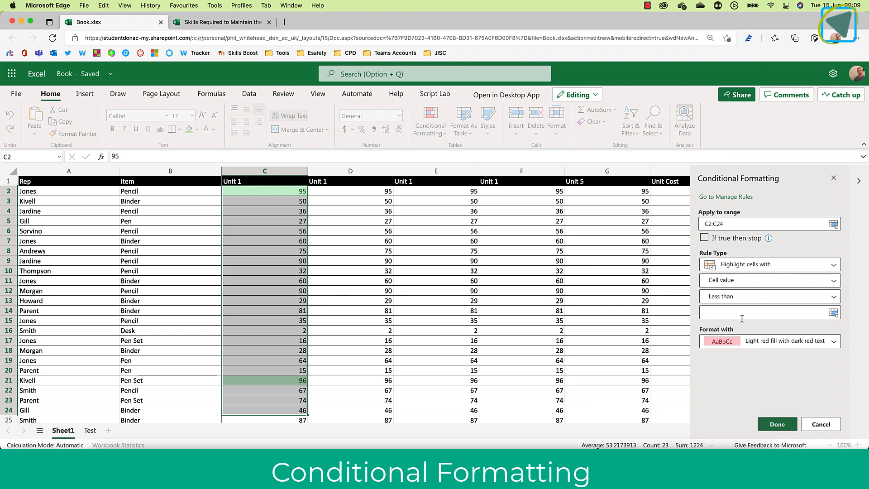
type("40")
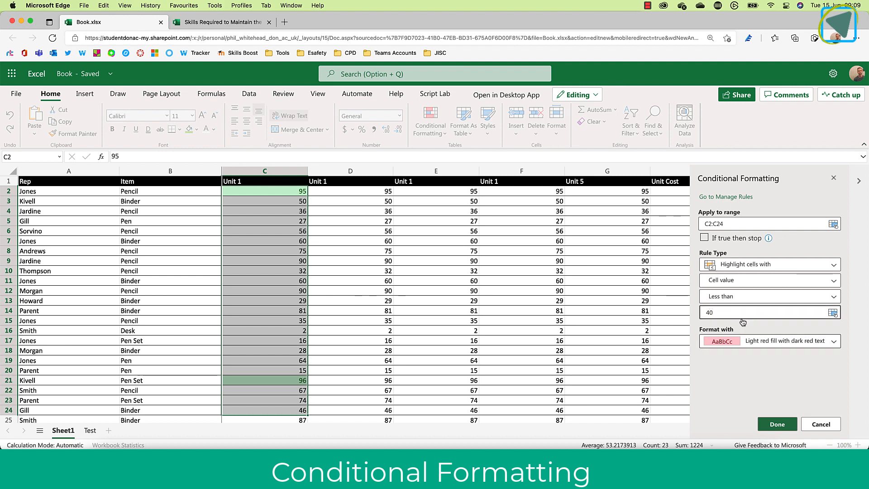
left_click(787, 424)
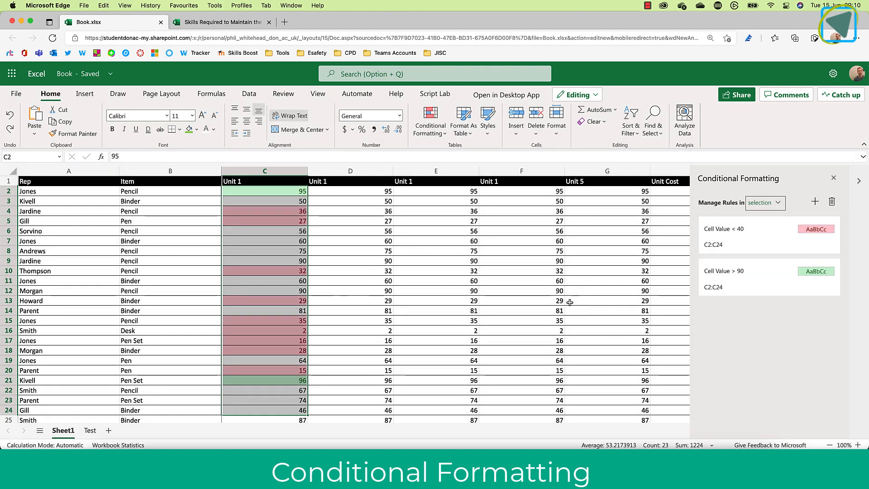
Delete all conditional formatting rules in the selection and close the rule manager.
left_click(834, 202)
left_click(834, 178)
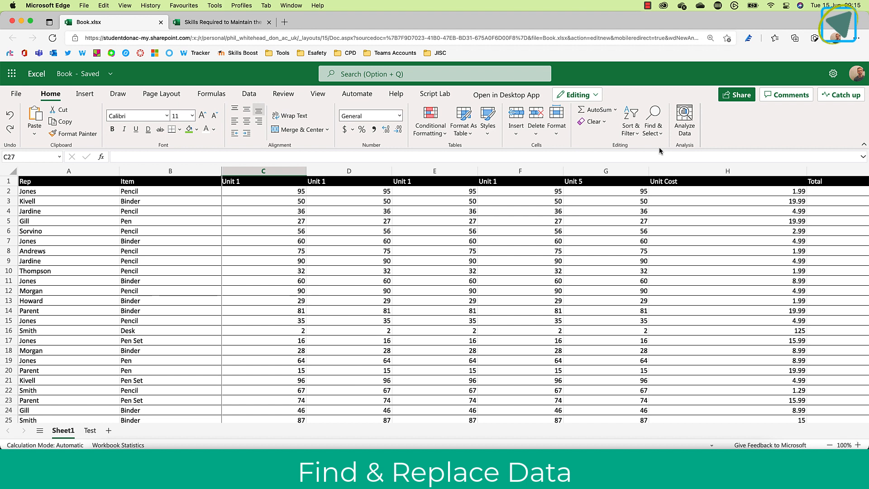
Find all cells on Sheet1 that contain "pencil".
left_click(654, 129)
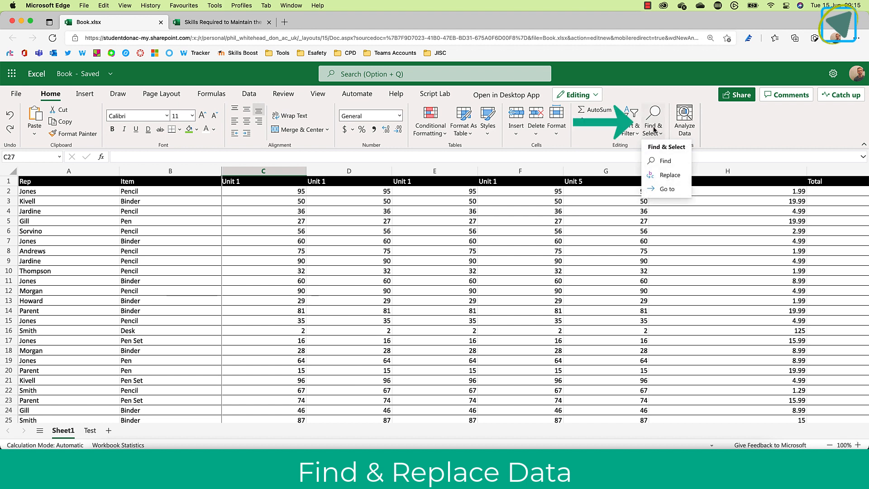
left_click(664, 160)
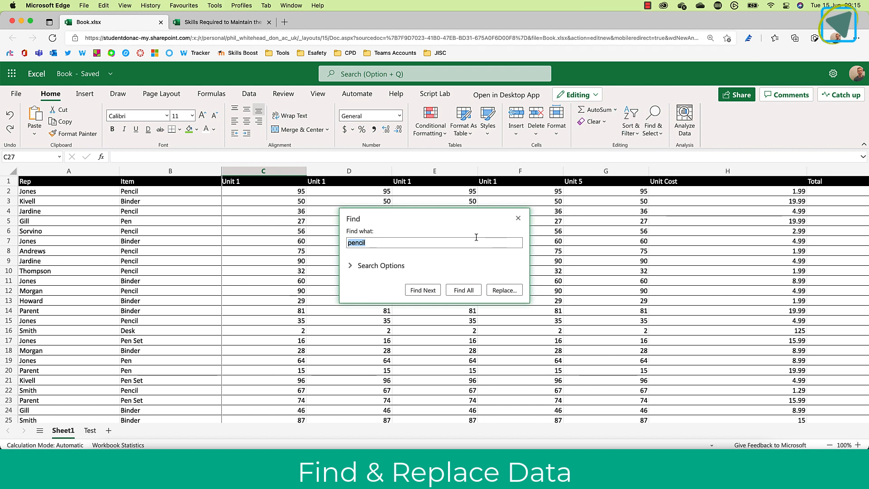
left_click(464, 290)
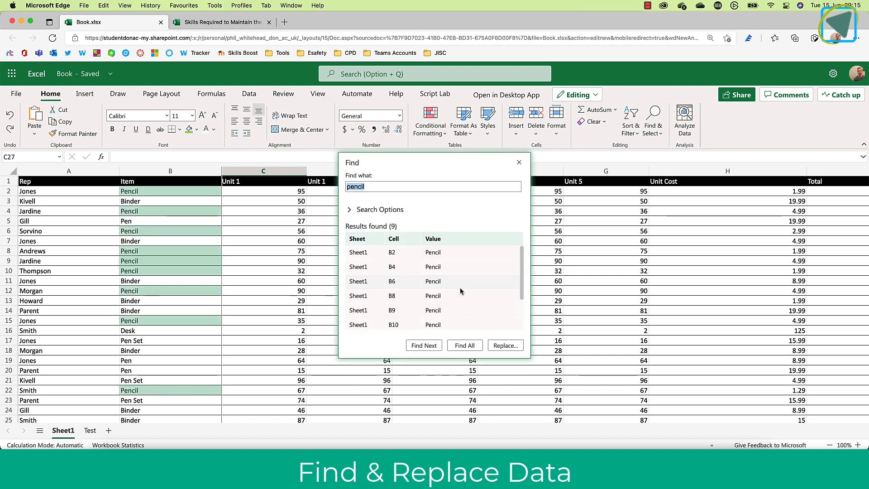
Replace every occurrence of "pencil" with "Rubber" and close Find and Replace.
left_click(503, 345)
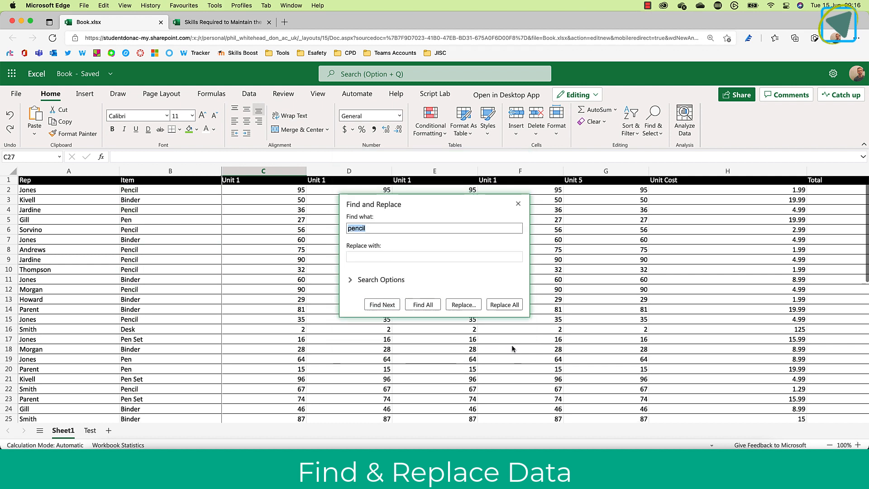
left_click(389, 259)
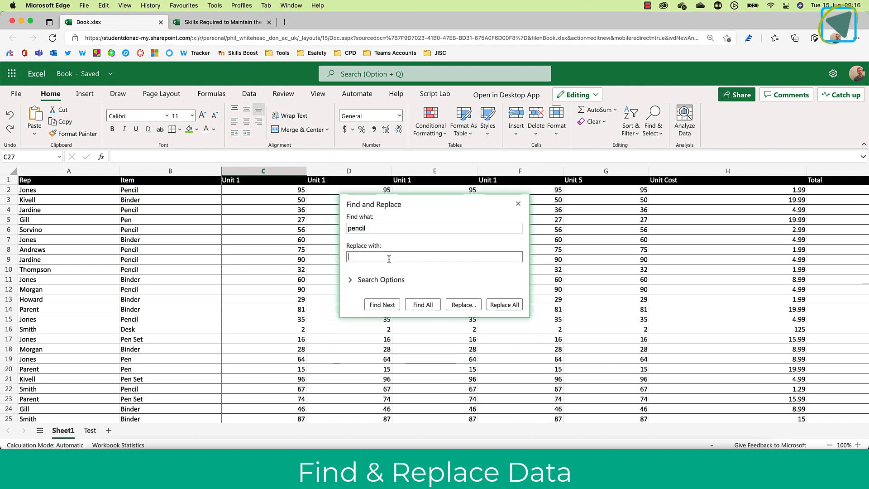
type("Rubber")
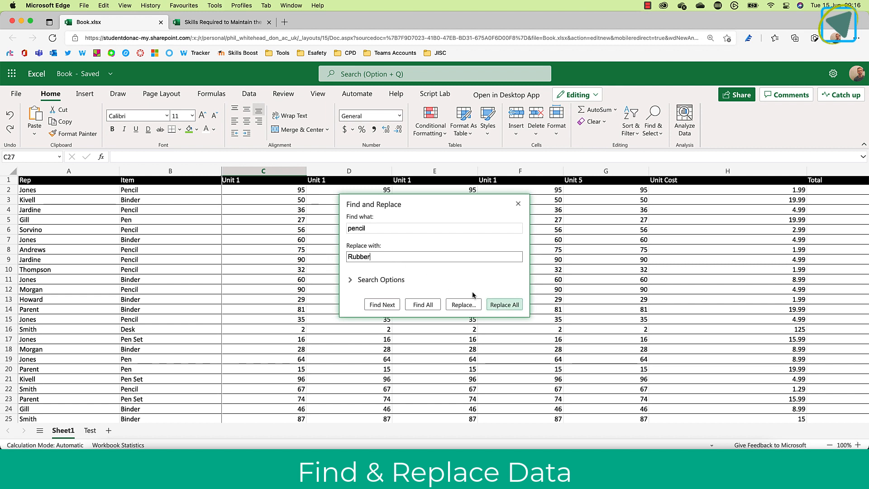
left_click(501, 304)
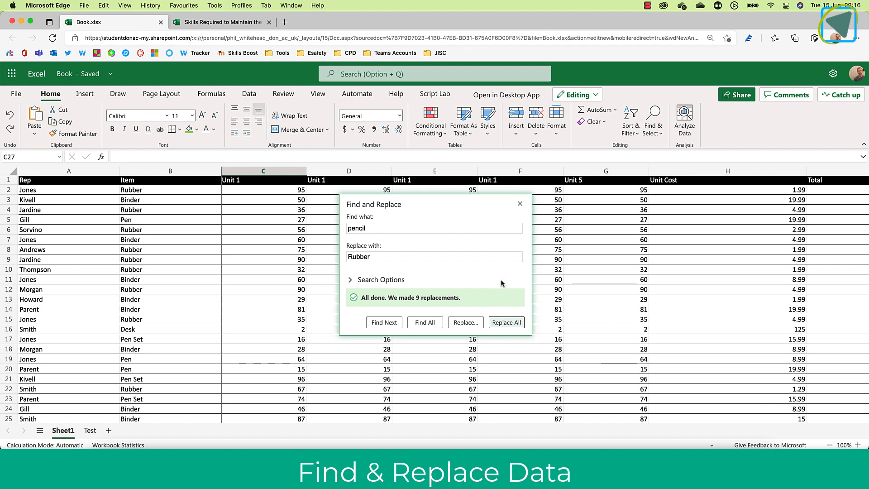
left_click(519, 205)
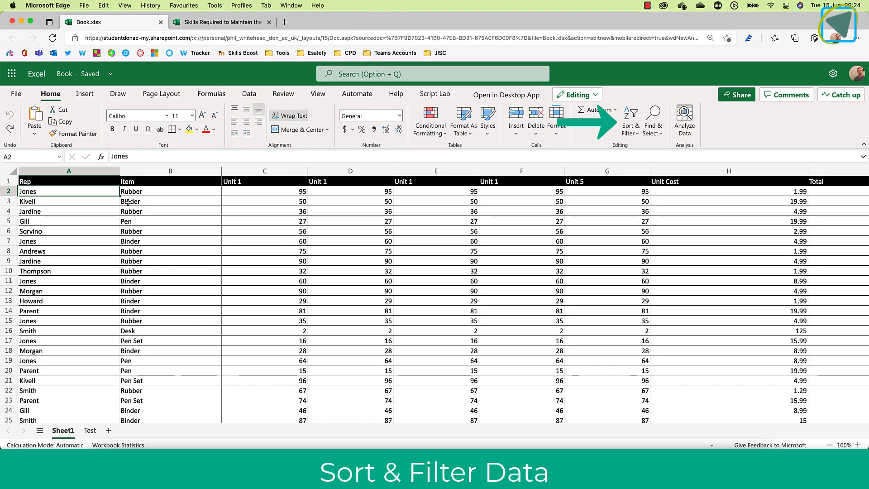
Sort all the data on Sheet1 by Rep in ascending order and re-sort it in descending order.
left_click(10, 172)
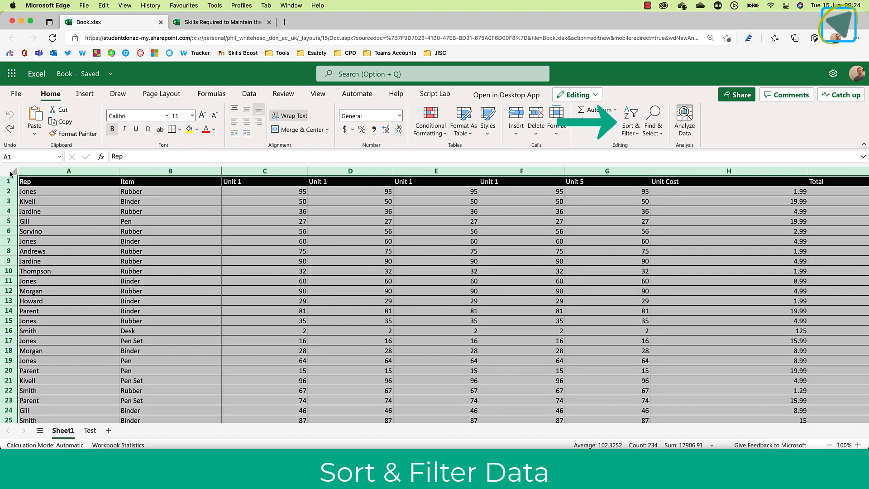
left_click(632, 132)
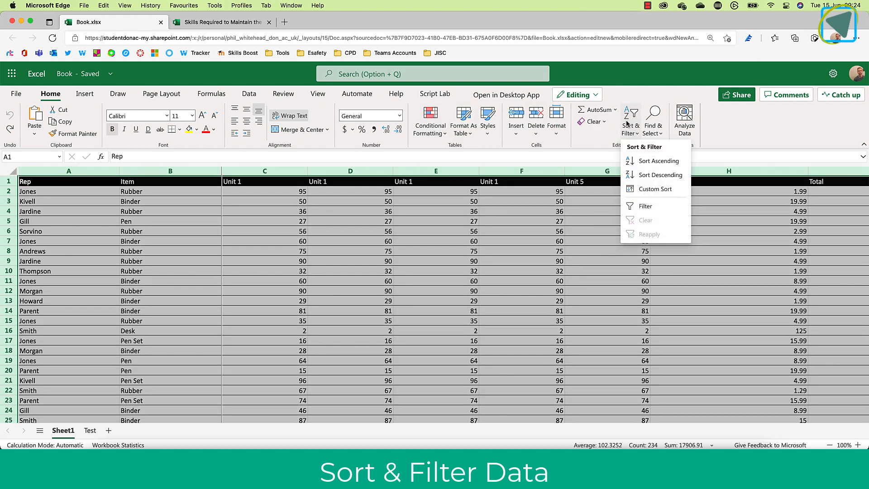
left_click(644, 161)
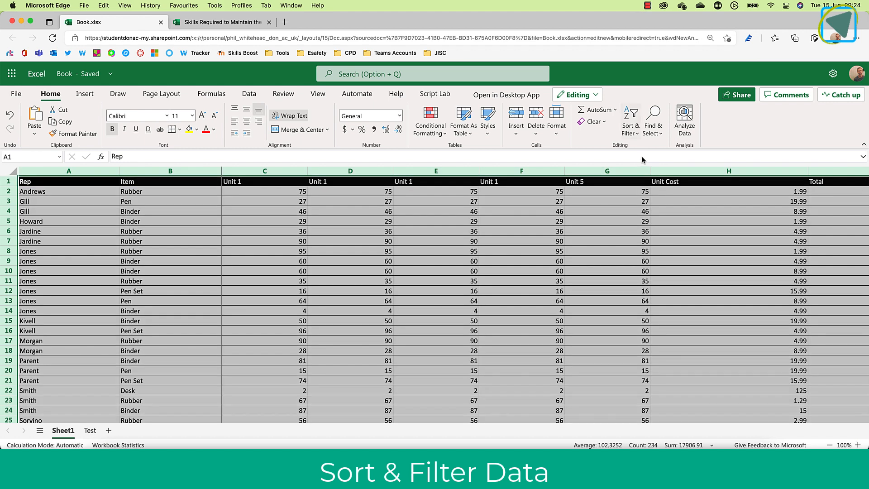
left_click(632, 129)
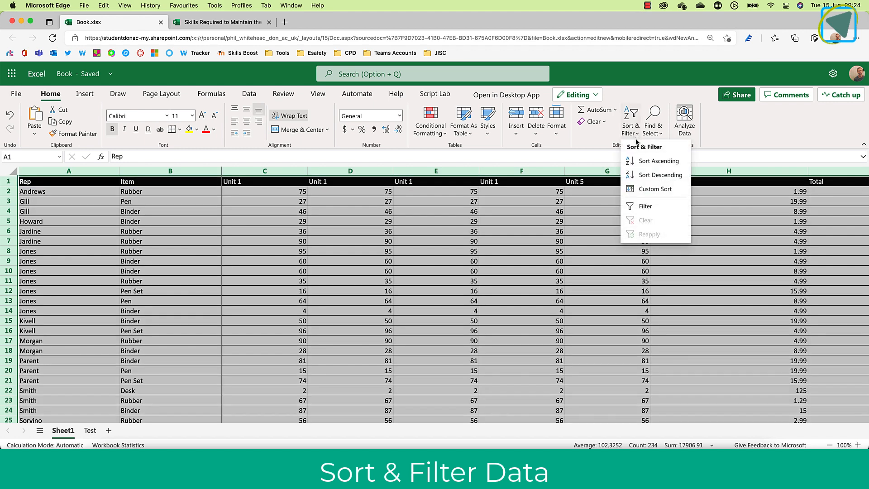
left_click(647, 175)
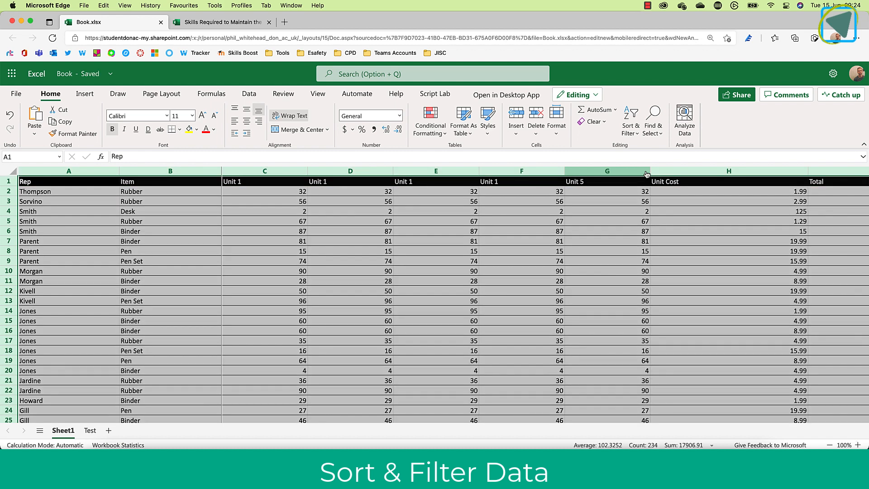
Turn on filters for the data and filter the Item column to Rubber only, choosing to see just your own filtering.
left_click(635, 132)
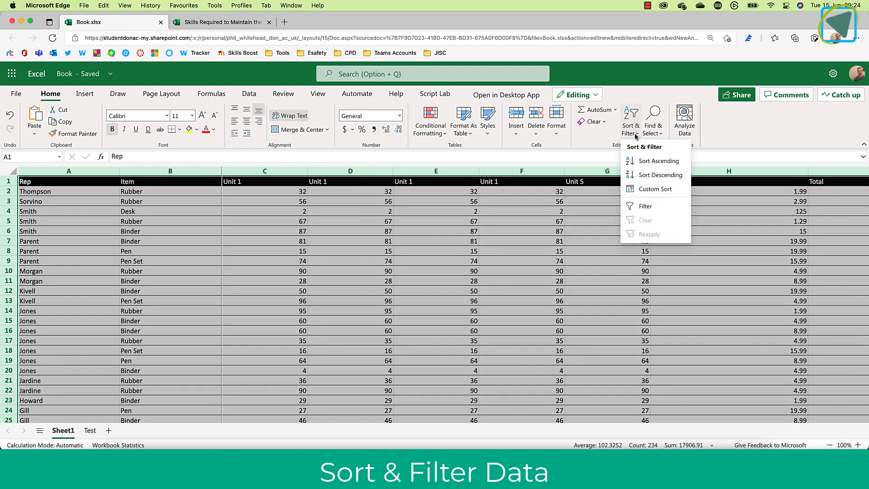
left_click(646, 206)
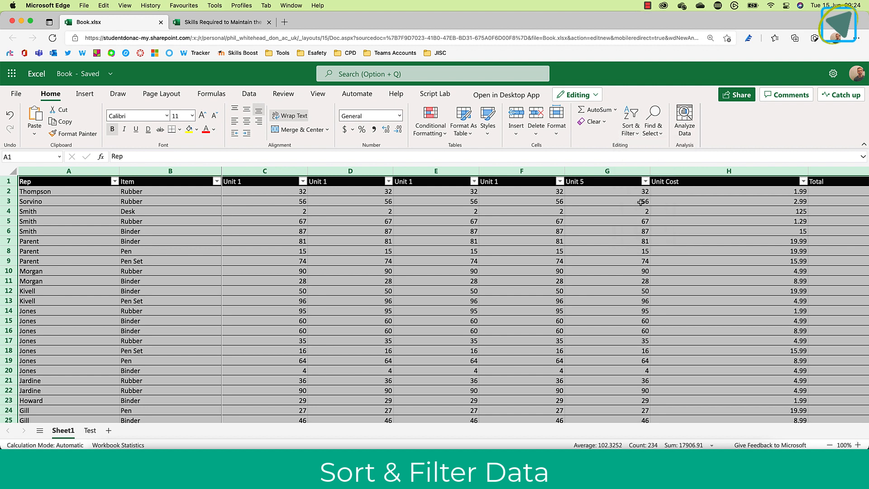
left_click(217, 181)
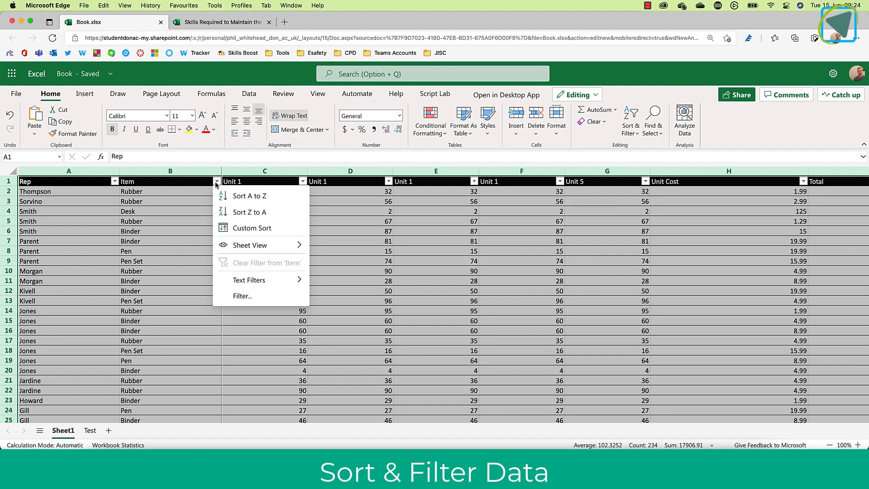
mouse_move(252, 281)
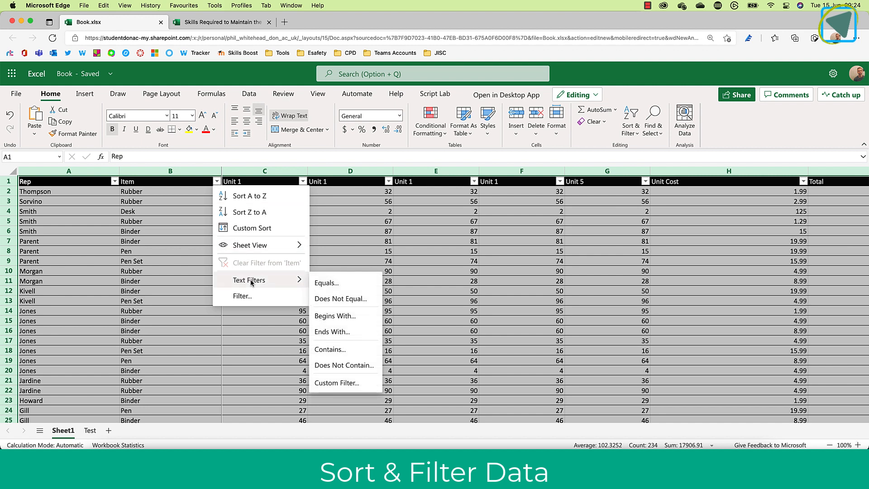
left_click(251, 296)
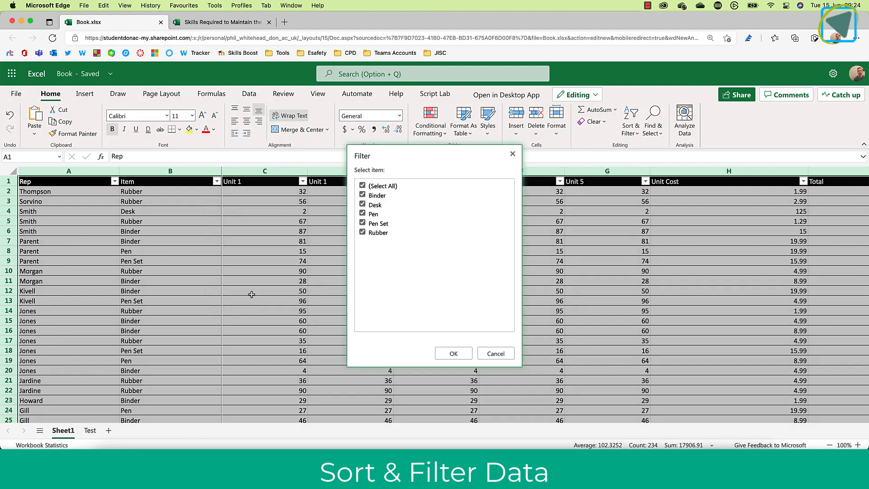
left_click(363, 186)
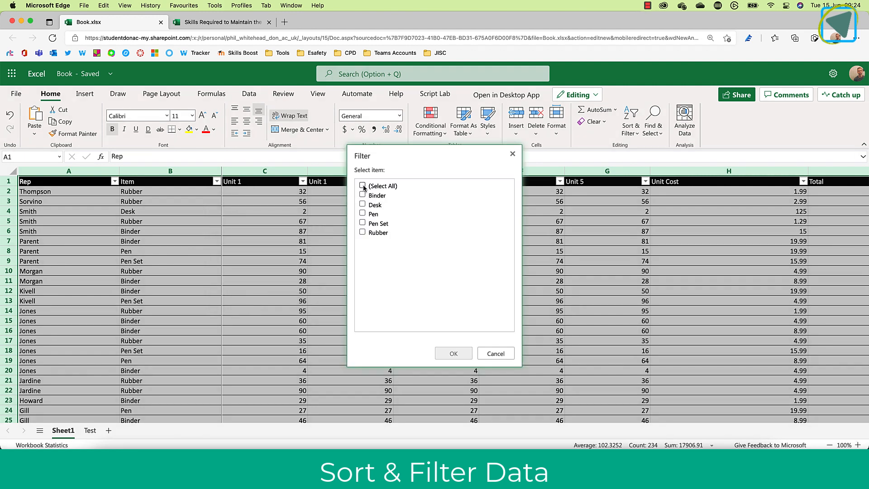
left_click(362, 232)
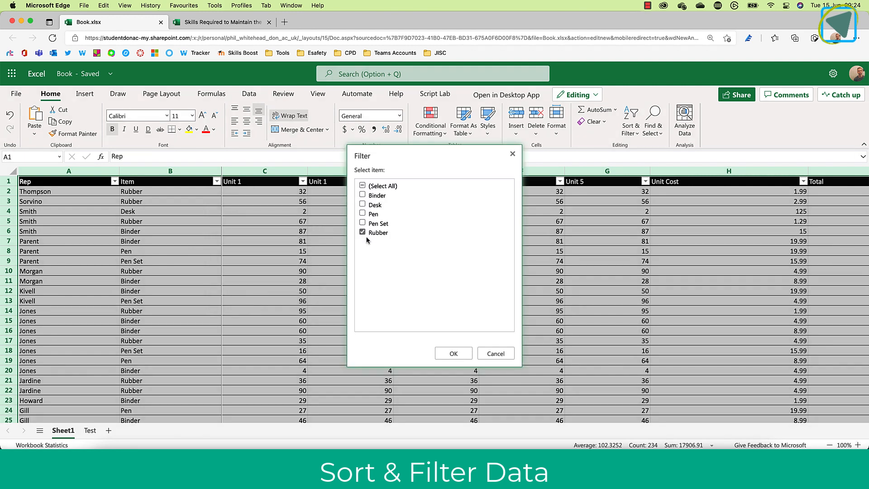
left_click(462, 354)
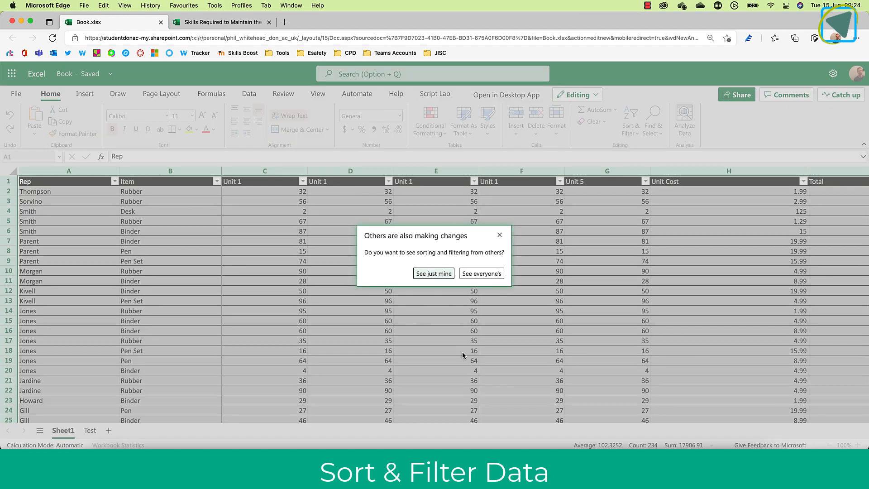
left_click(434, 274)
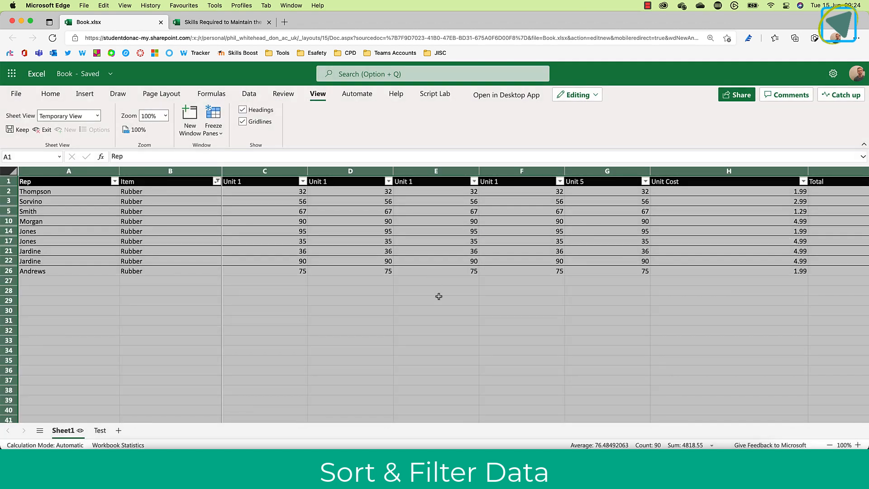
Exit the temporary sheet view without keeping it.
left_click(442, 309)
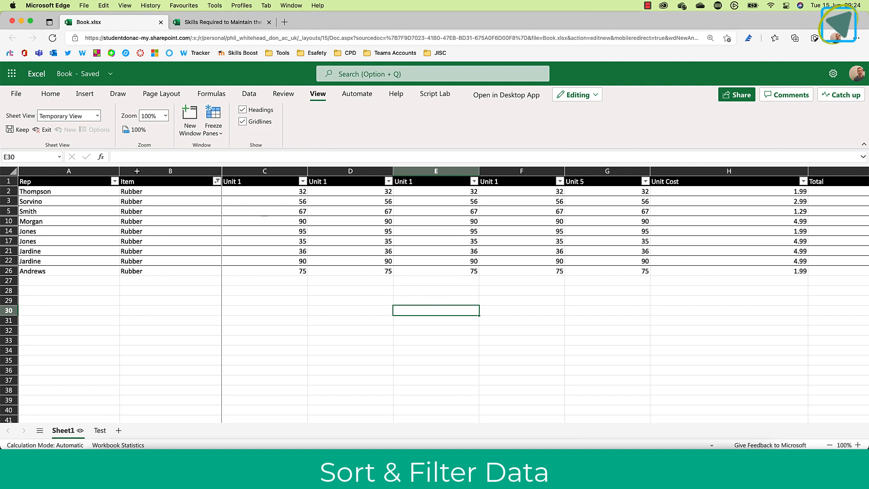
left_click(48, 131)
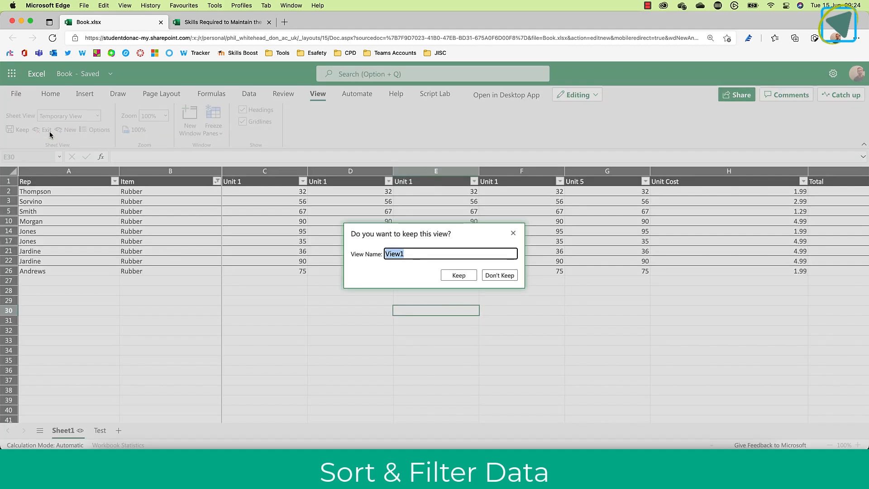
left_click(495, 277)
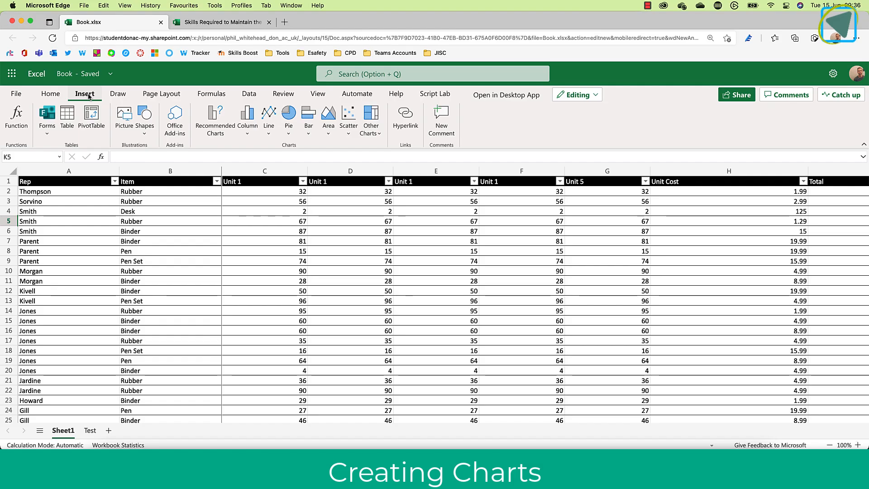
Review the recommended charts for the whole table and close the suggestions.
left_click(211, 128)
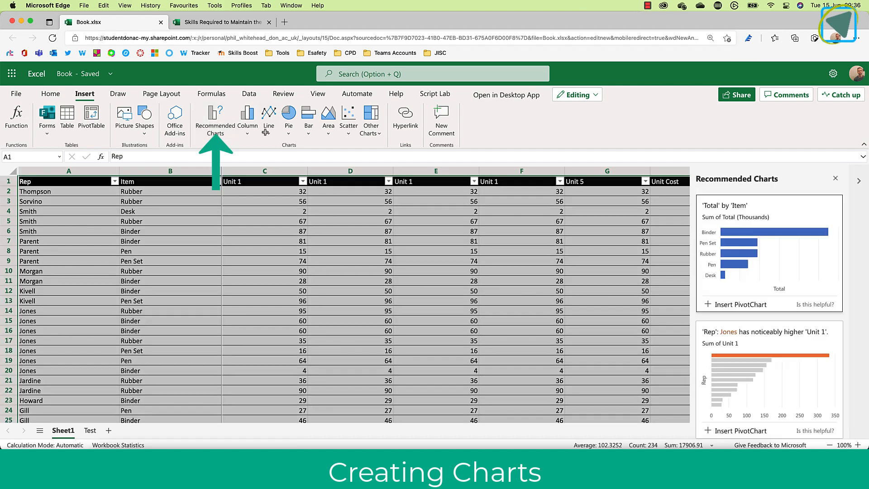
scroll(710, 225, "down", 4)
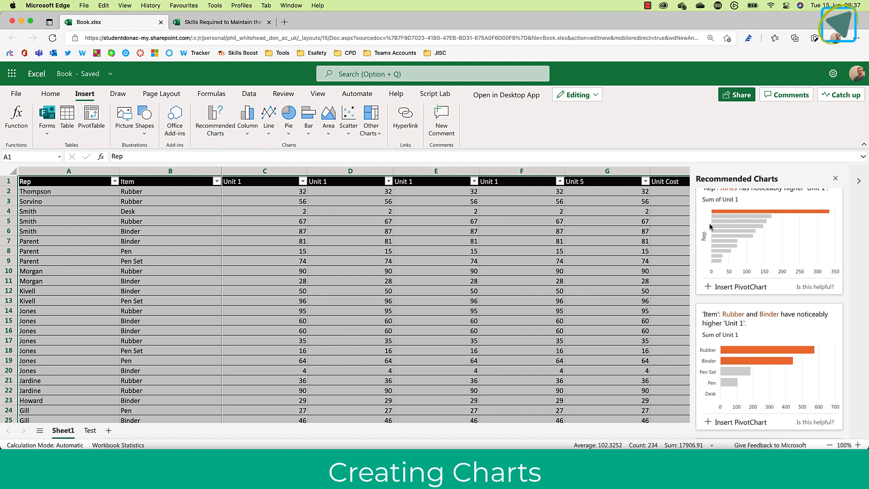
scroll(710, 225, "up", 6)
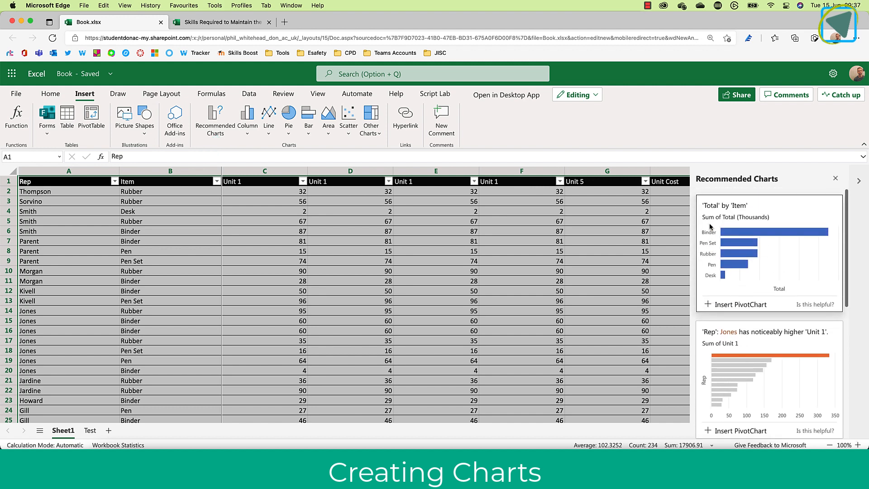
left_click(834, 178)
Insert a column chart from the whole table and delete it from the sheet.
scroll(832, 176, "up", 1)
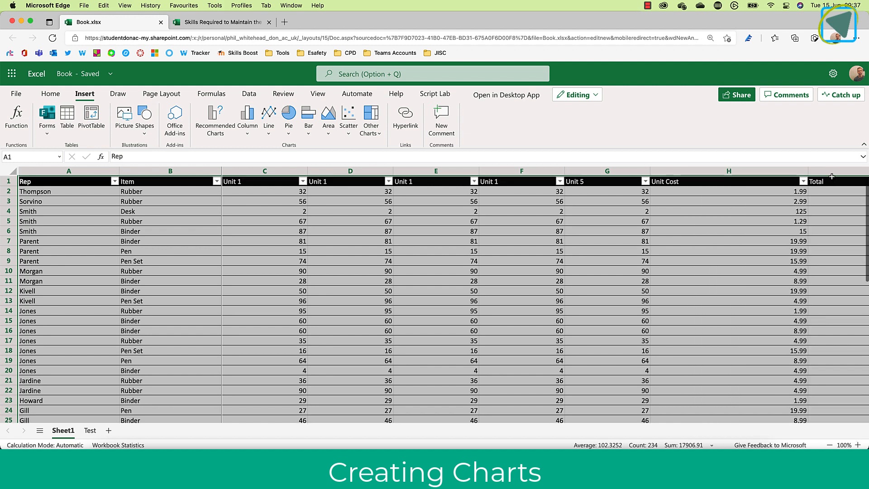
scroll(833, 176, "right", 1)
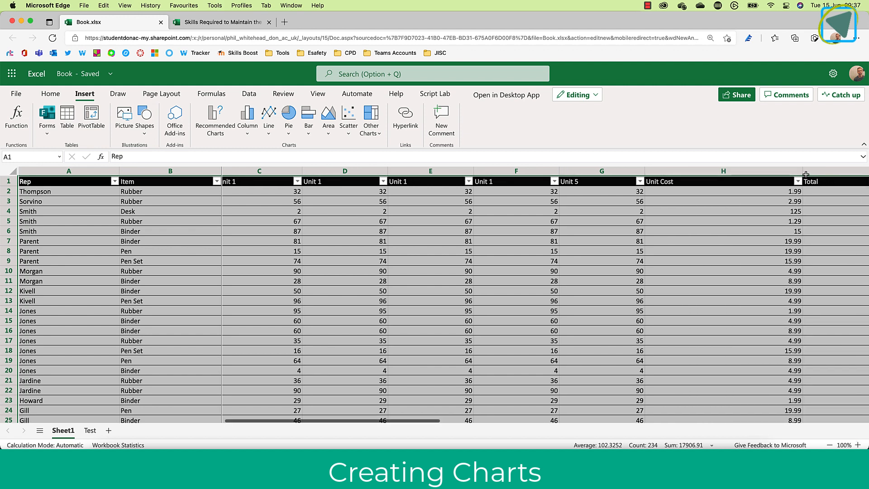
left_click(256, 133)
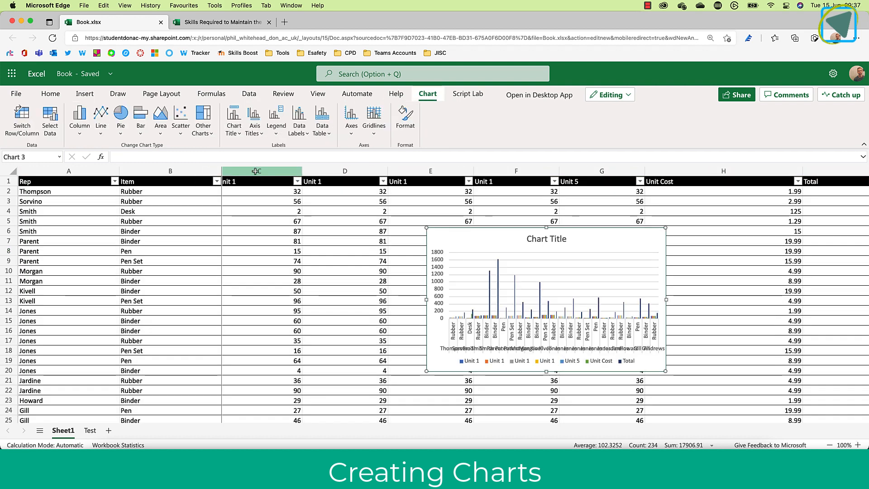
key("Delete")
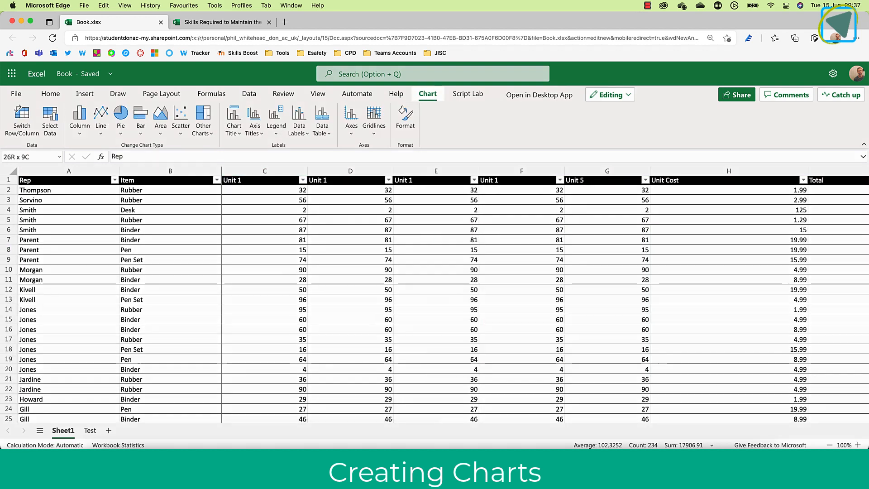
left_click(482, 236)
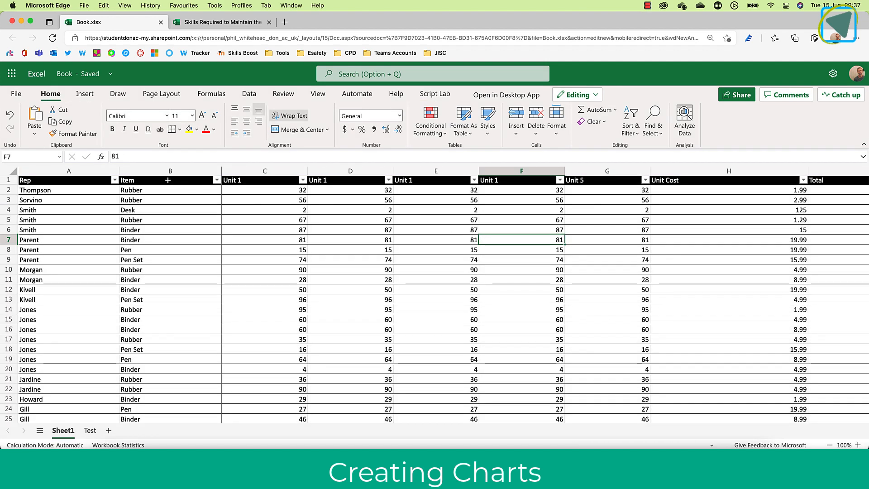
Insert a stacked column chart from the Item cells B1:B25 and the Unit Cost cells H1:H25.
left_click_drag(186, 183, 168, 414)
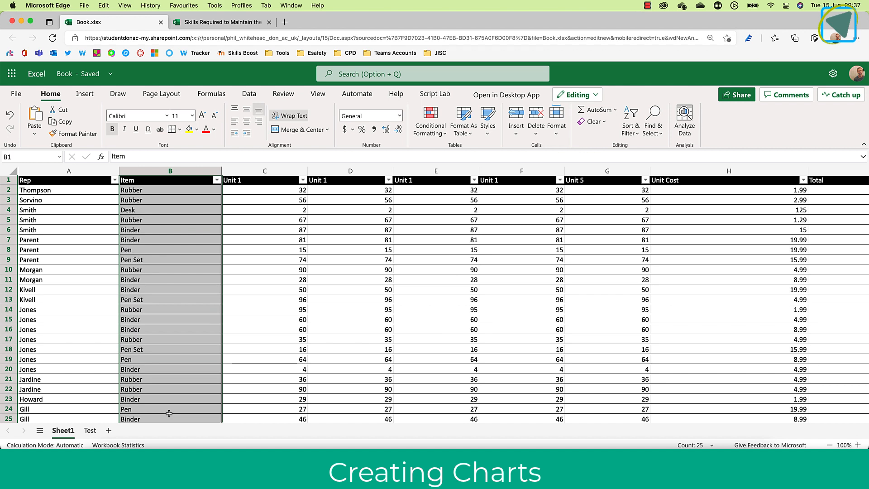
left_click_drag(661, 180, 693, 415)
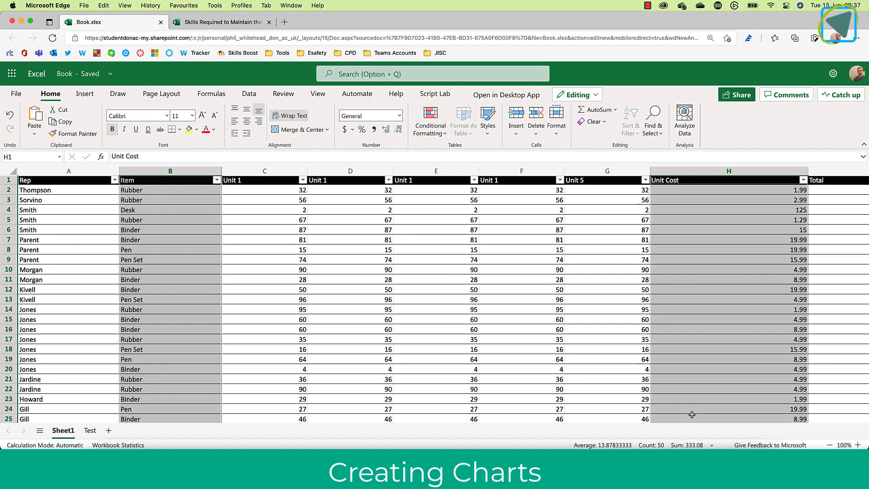
left_click(86, 94)
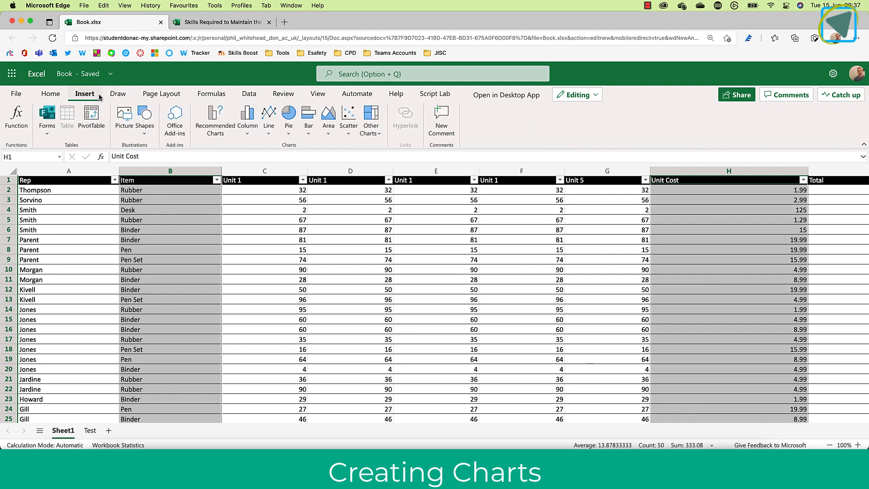
left_click(244, 121)
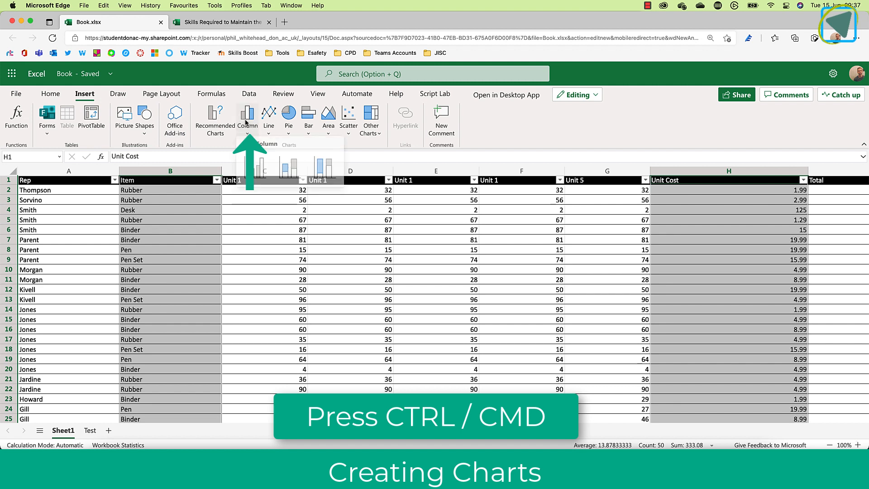
left_click(289, 170)
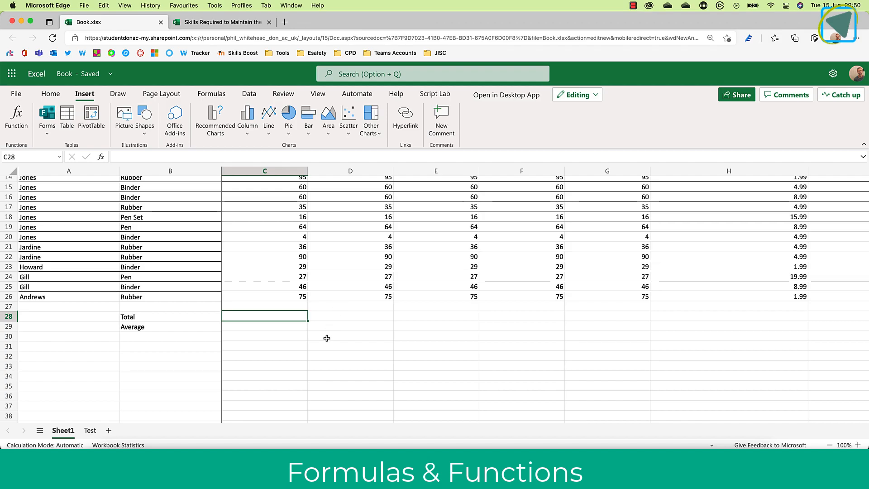
Insert the SUM function in Total cell C28 to add up C2:C26.
left_click(19, 122)
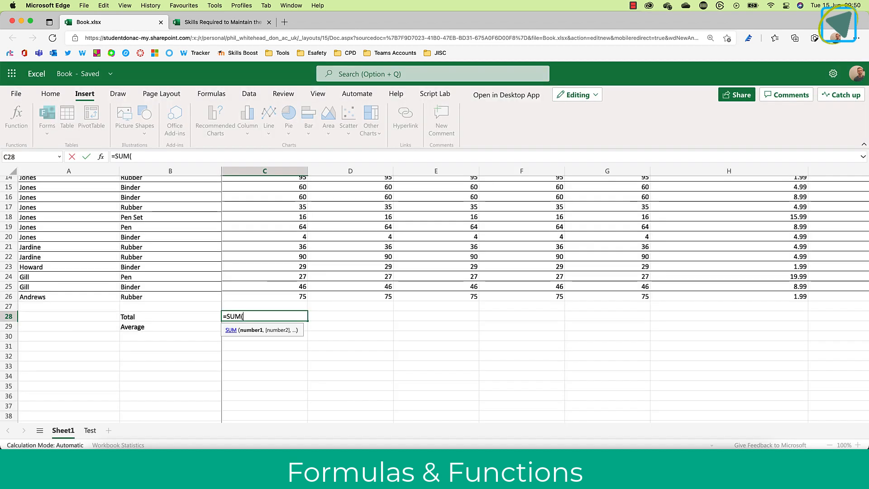
left_click(454, 366)
scroll(342, 328, "up", 5)
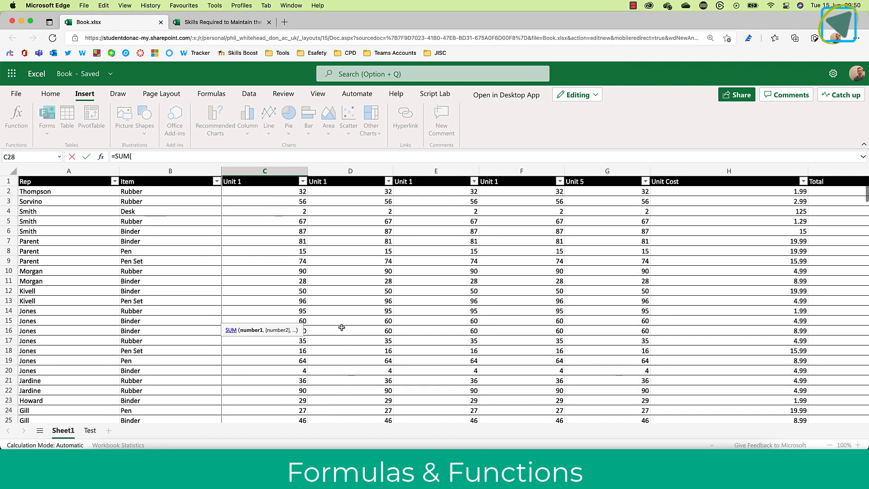
left_click_drag(280, 190, 285, 359)
type(")")
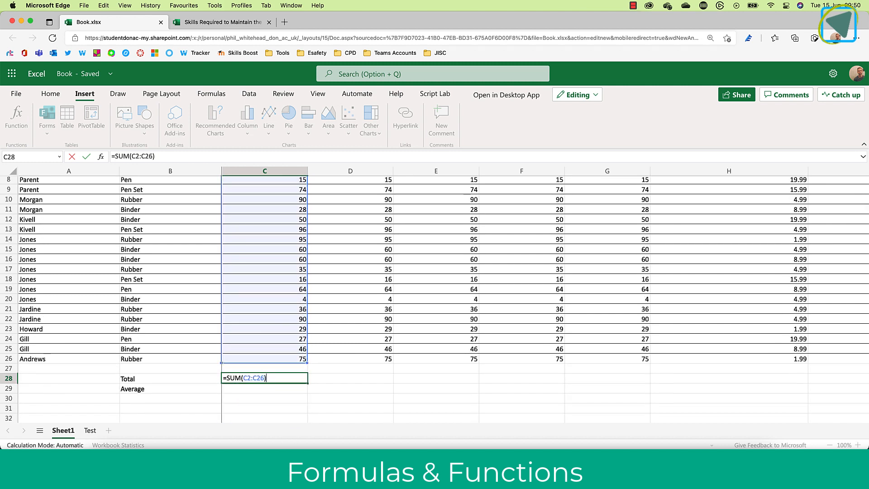
key("Return")
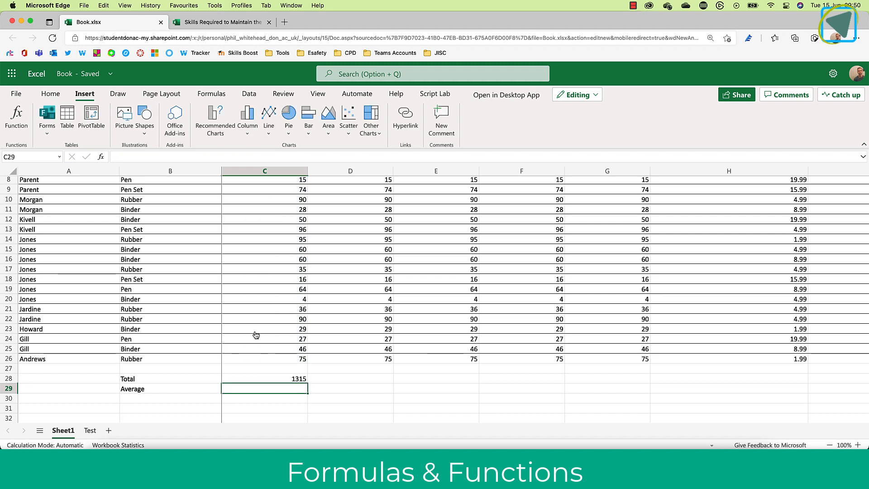
Insert the AVERAGE function in Average cell C29 to average C2:C26.
left_click(17, 130)
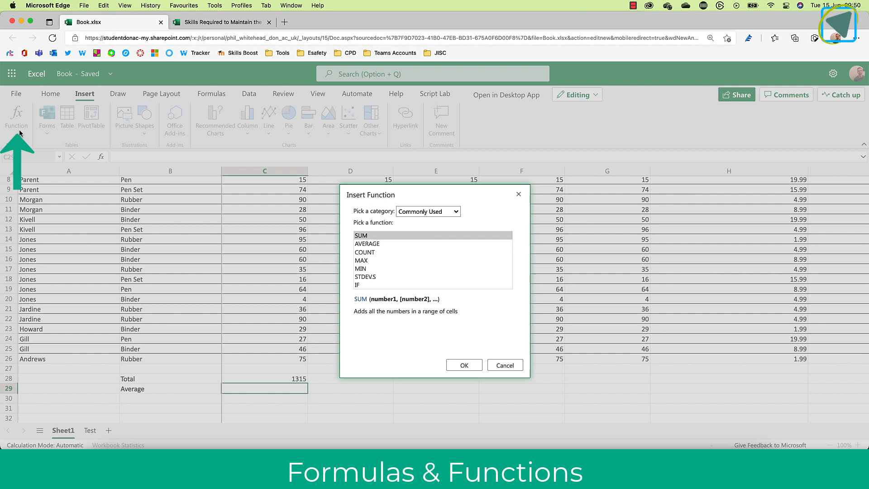
left_click(383, 244)
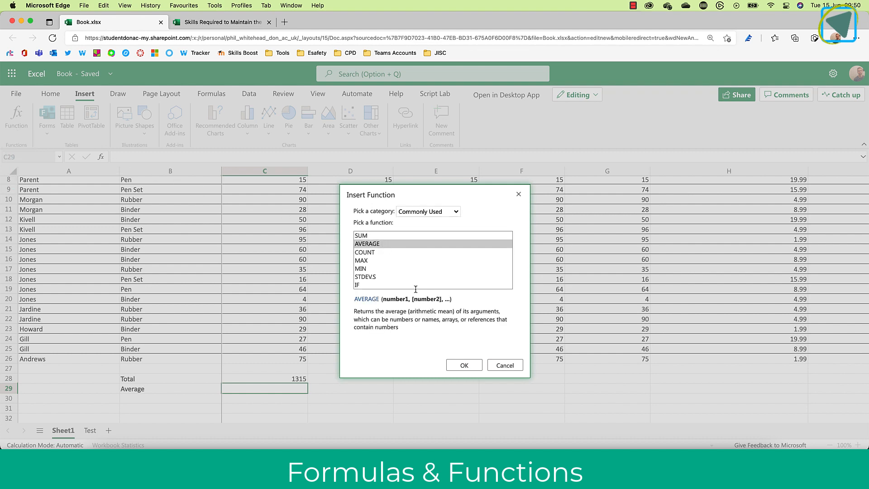
left_click(465, 366)
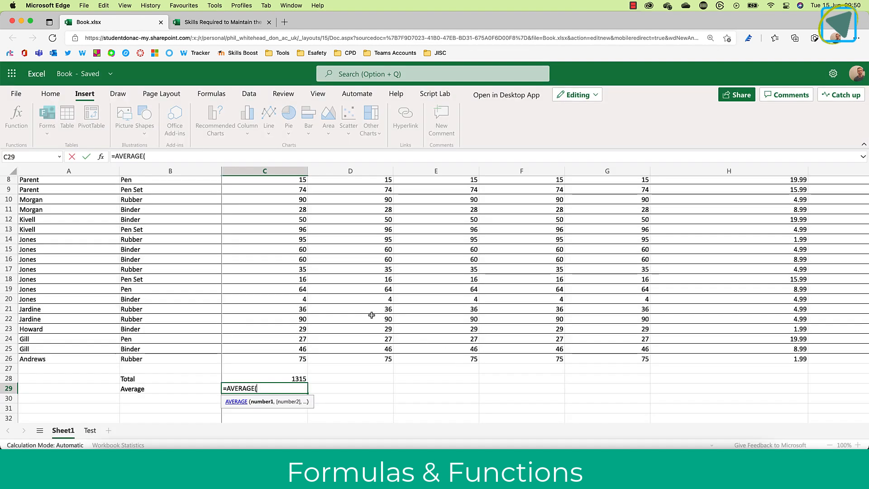
scroll(326, 292, "up", 5)
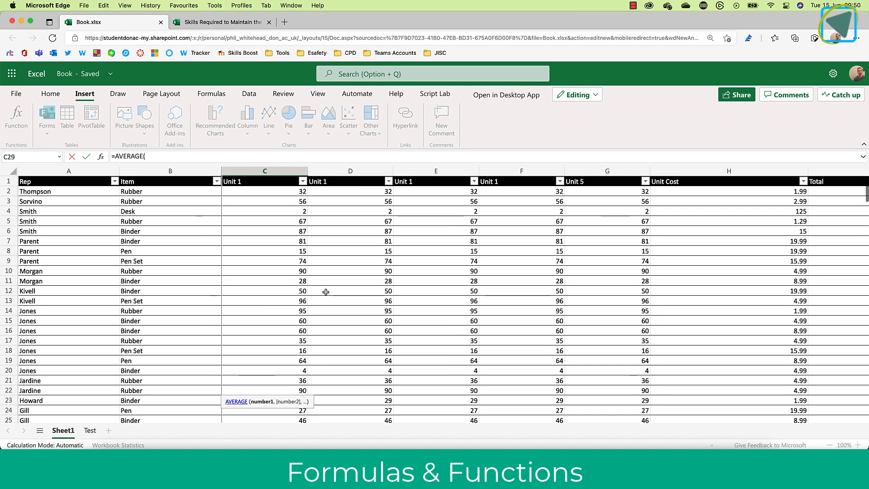
left_click_drag(282, 192, 277, 346)
type(")")
key("Return")
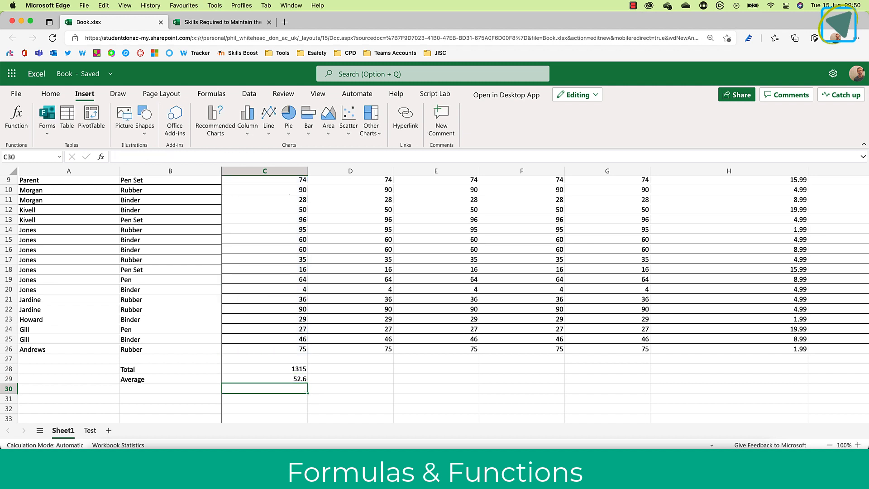
Enter a formula in C30 that adds the Total and Average cells, =C28+C29.
scroll(277, 347, "down", 3)
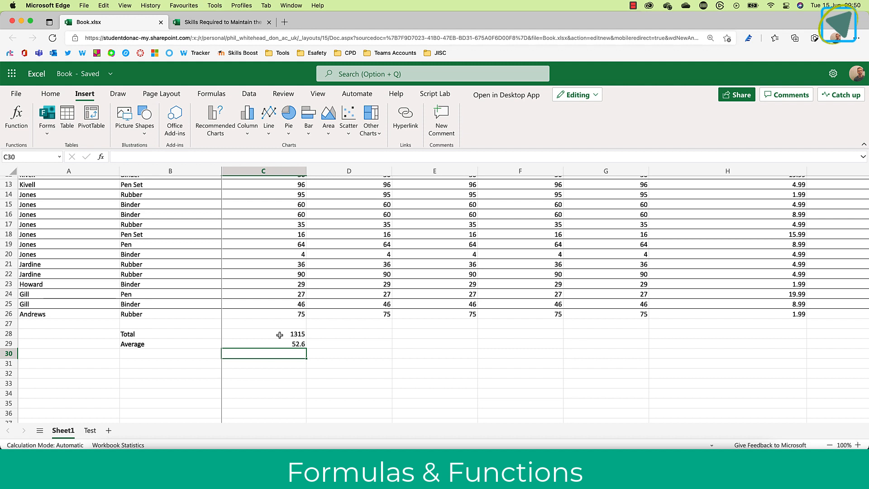
type("=")
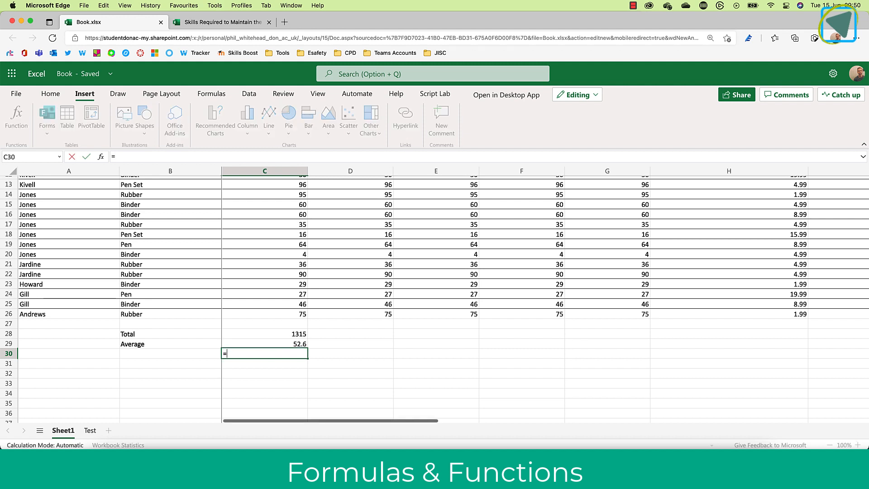
left_click(277, 335)
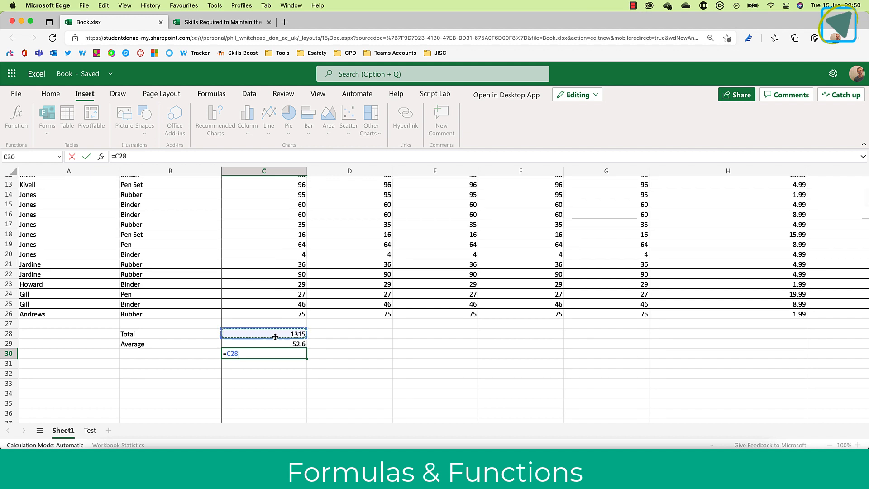
type("+")
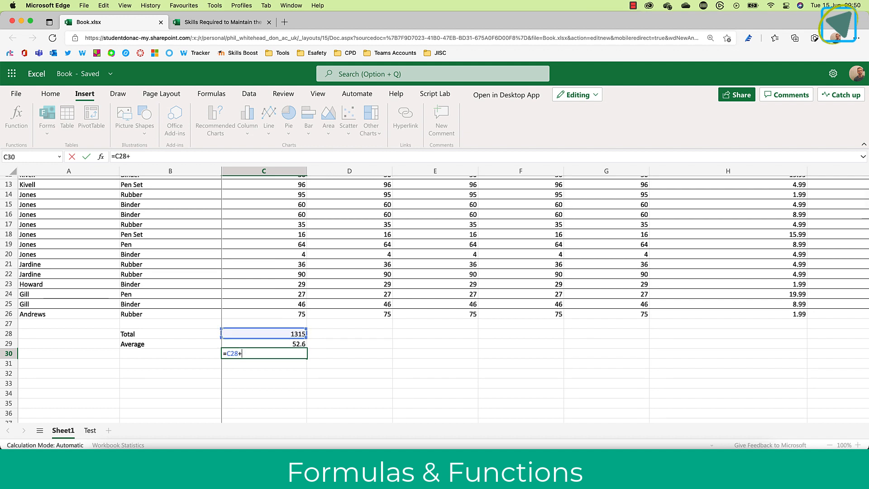
left_click(275, 345)
key("Return")
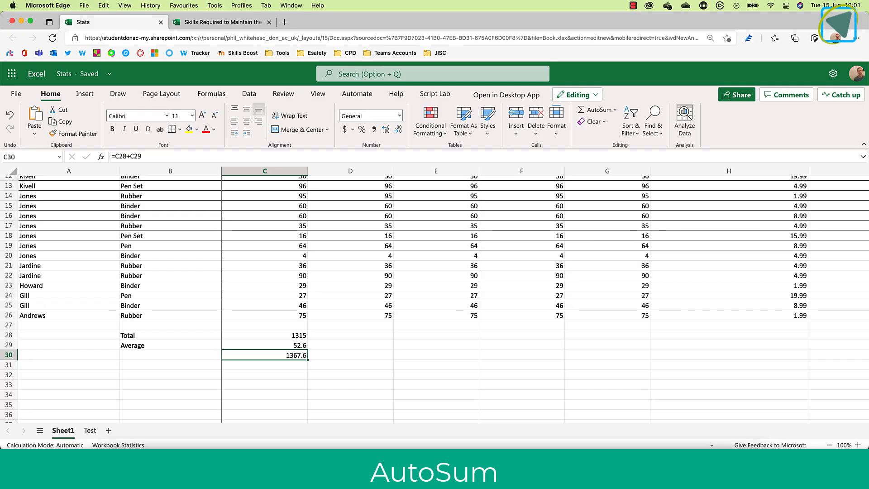
Use AutoSum's Sum option in D28 to total the column above with =SUM(D2:D27).
left_click(371, 337)
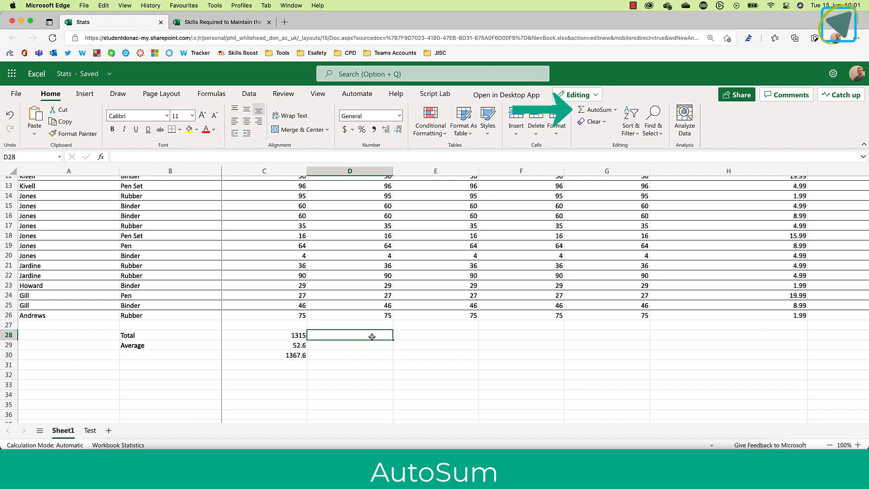
left_click(615, 109)
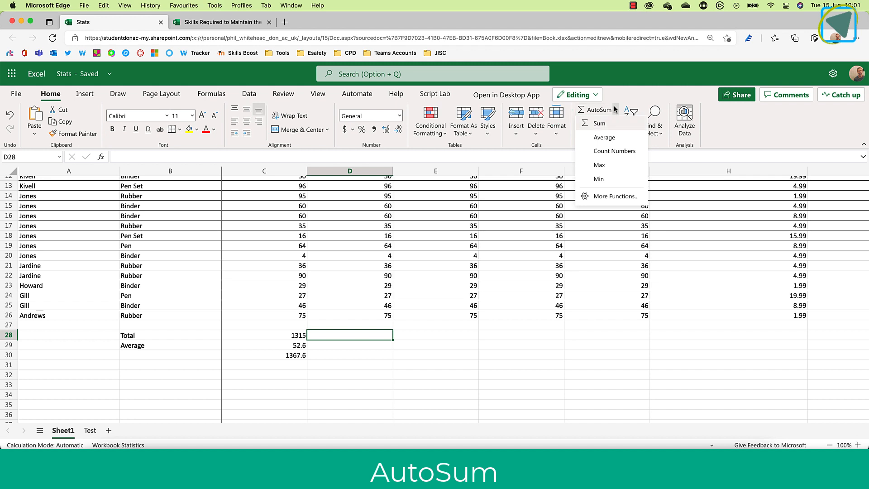
left_click(600, 123)
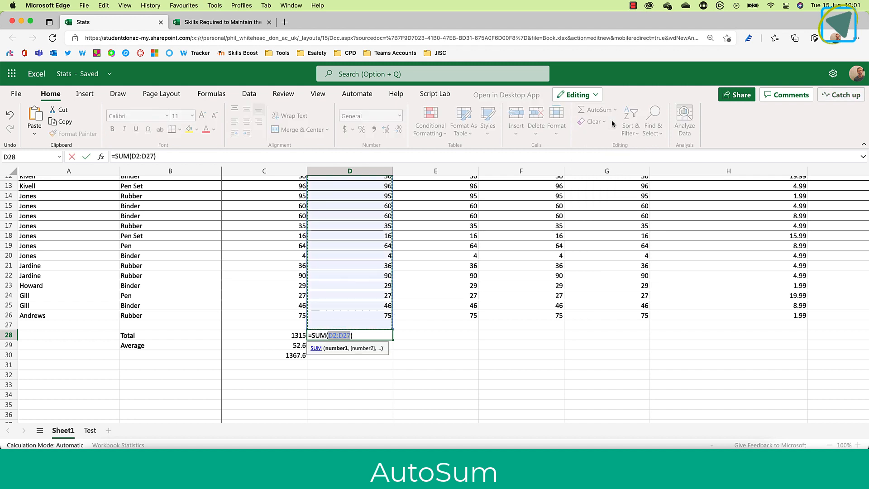
key("Return")
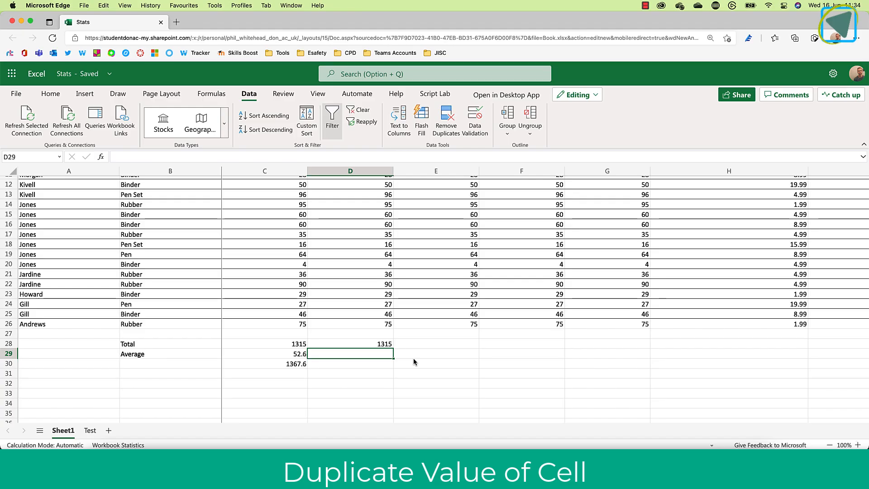
Duplicate the value of Total cell C28 in E30 with a direct cell reference formula.
left_click(301, 344)
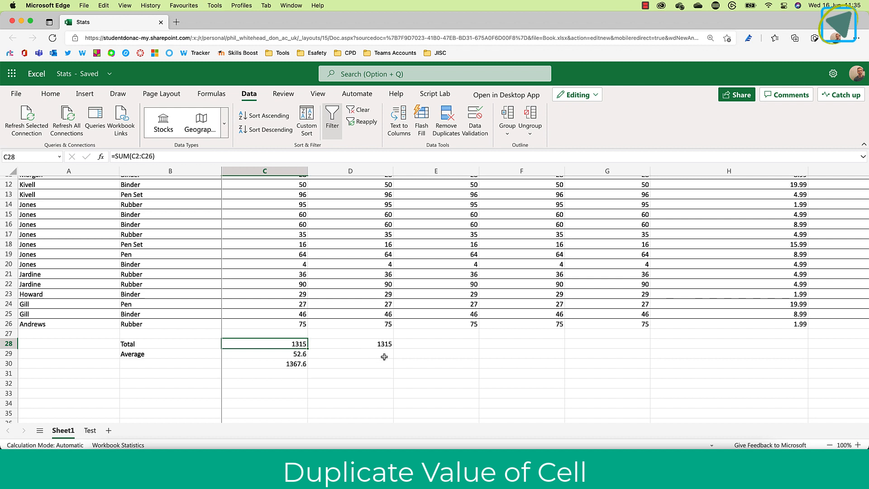
left_click(427, 363)
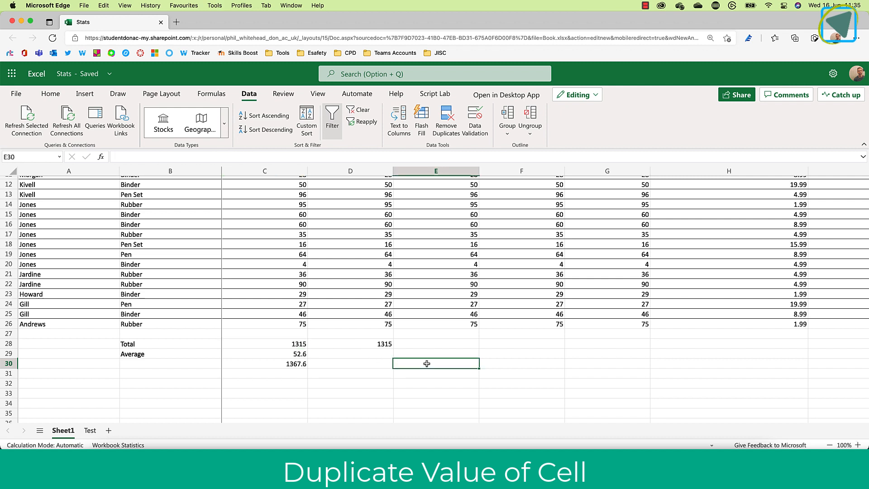
type("=")
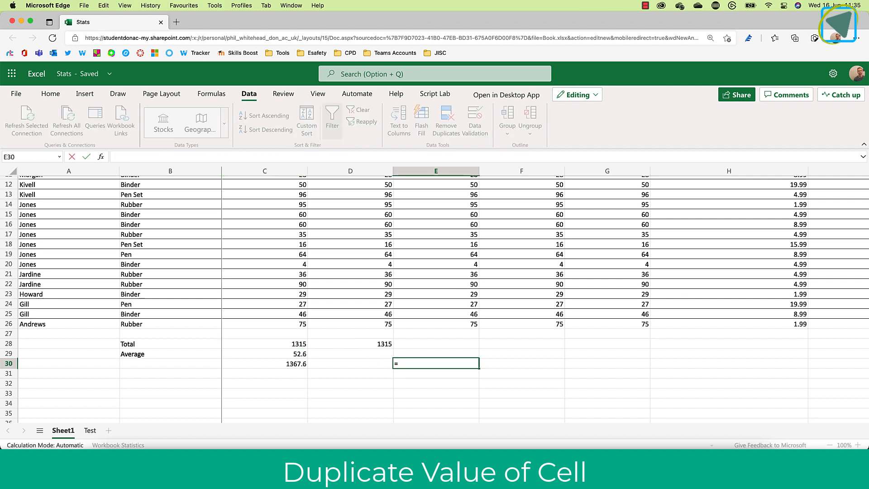
left_click(301, 345)
key("Return")
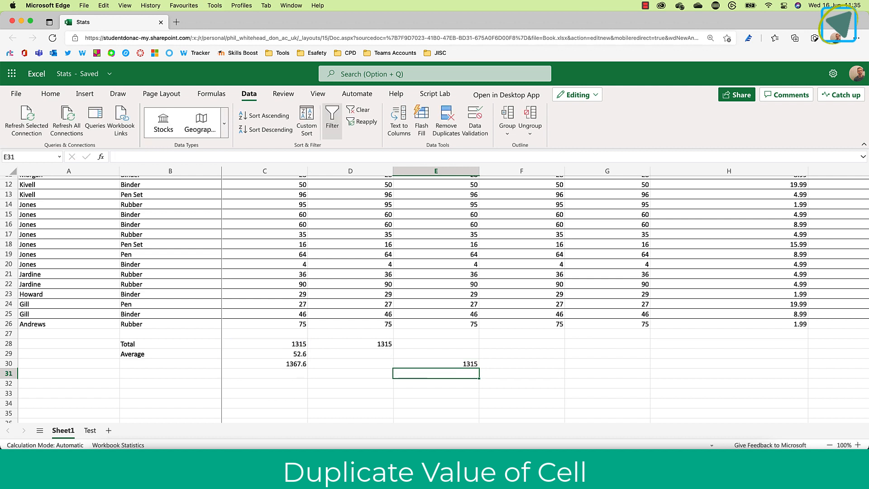
Overwrite Total cell C28 with the value 34000.
left_click(300, 346)
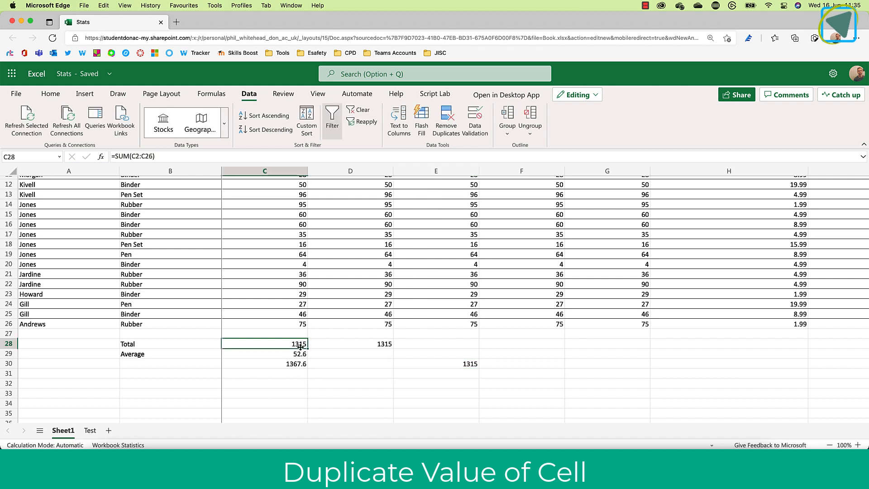
type("34000")
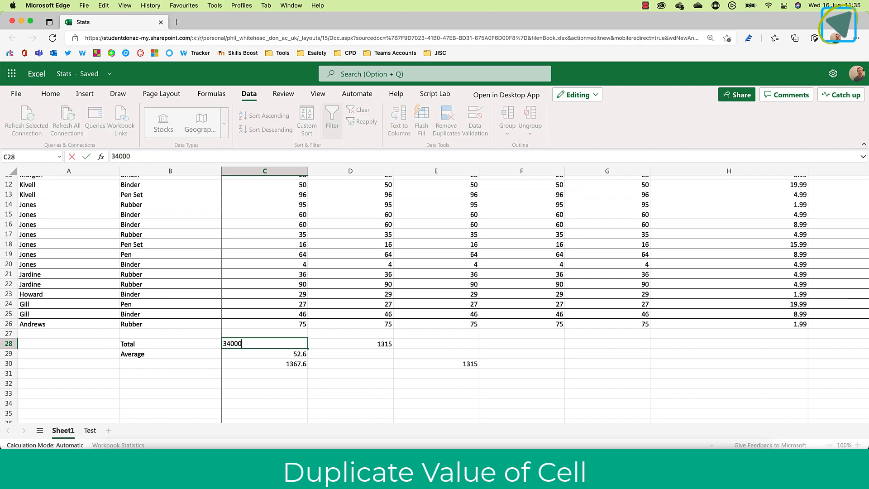
key("Return")
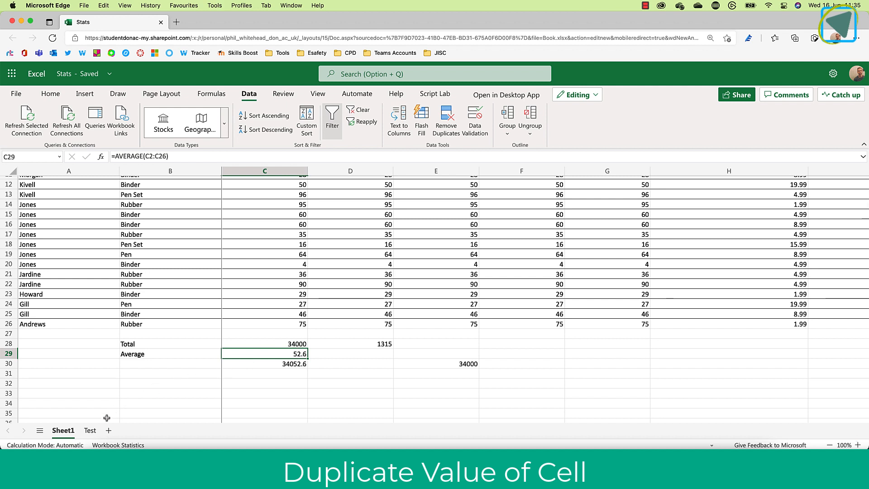
Enter a formula in cell A1 of the Test sheet that references Total cell C28 on Sheet1.
left_click(91, 430)
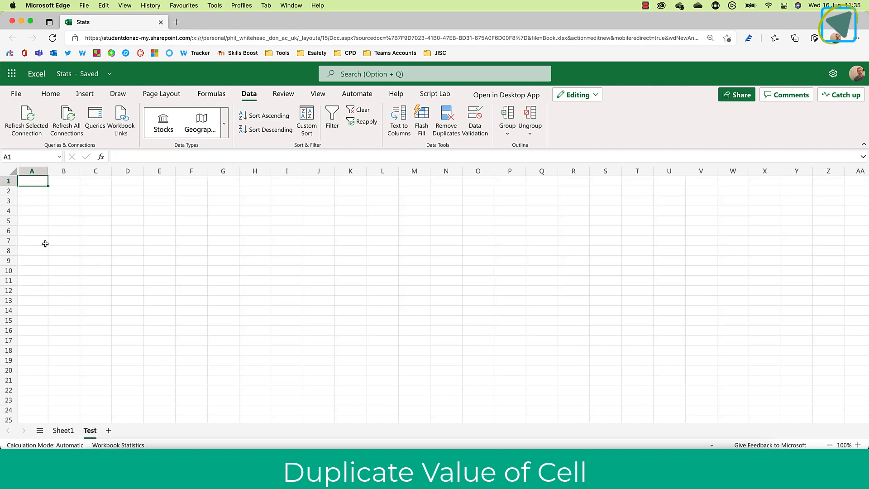
type("=")
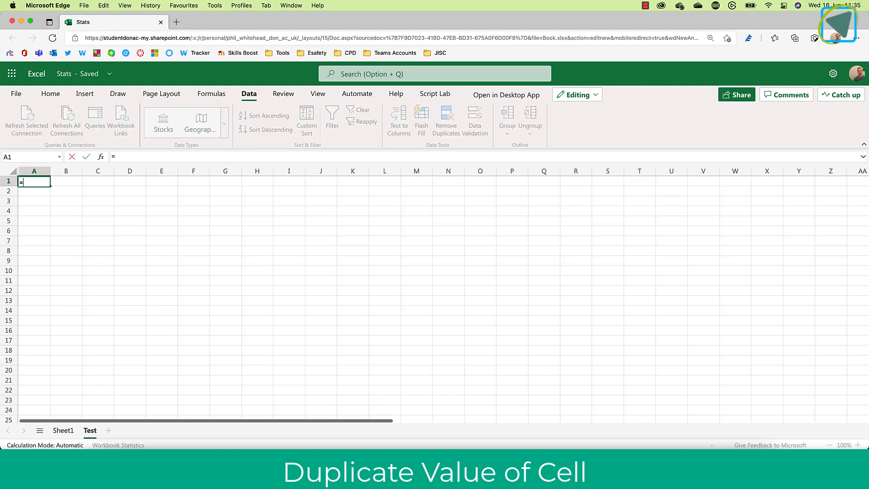
left_click(62, 432)
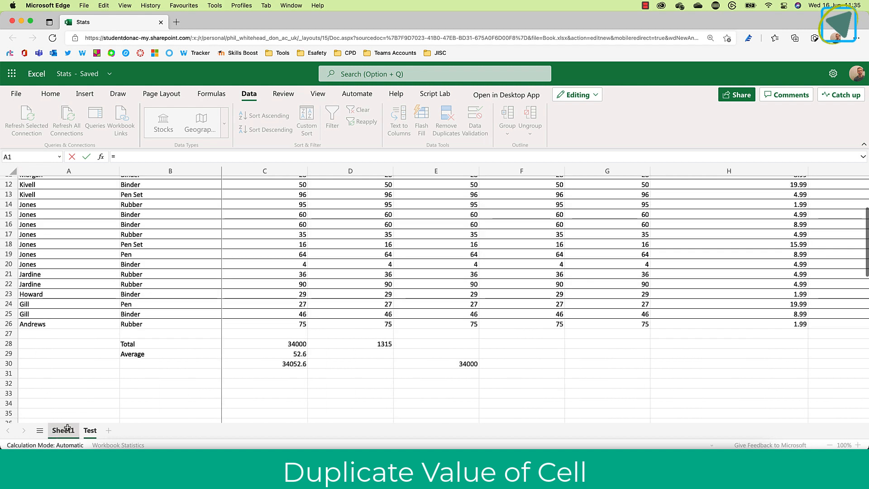
left_click(239, 343)
key("Return")
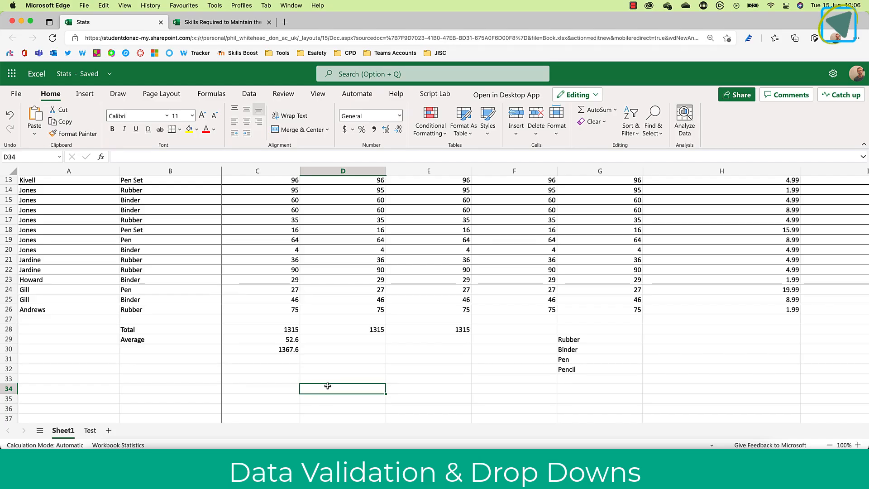
Apply List data validation to D34 with the source =$G$29:$G$32, keeping the in-cell drop-down.
left_click(250, 95)
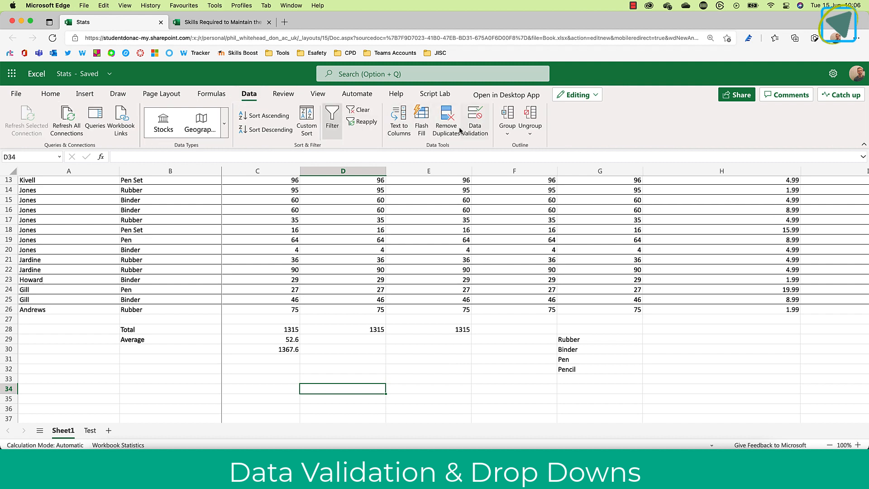
left_click(475, 132)
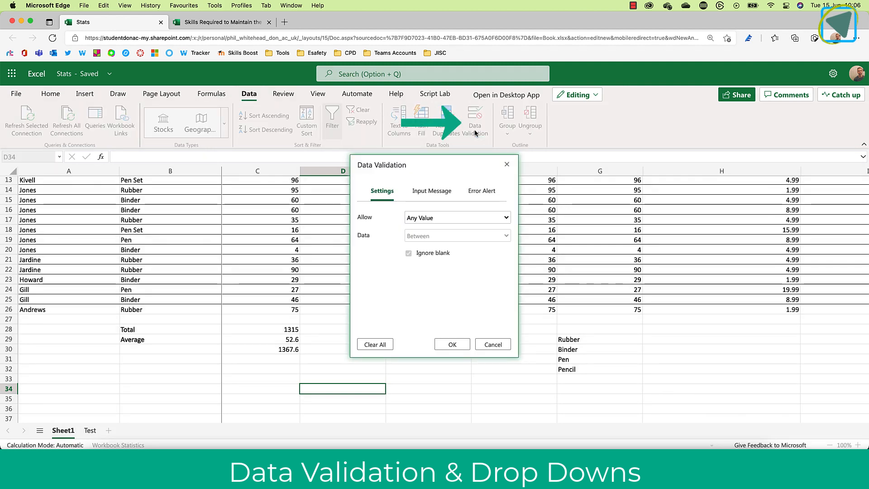
left_click(480, 219)
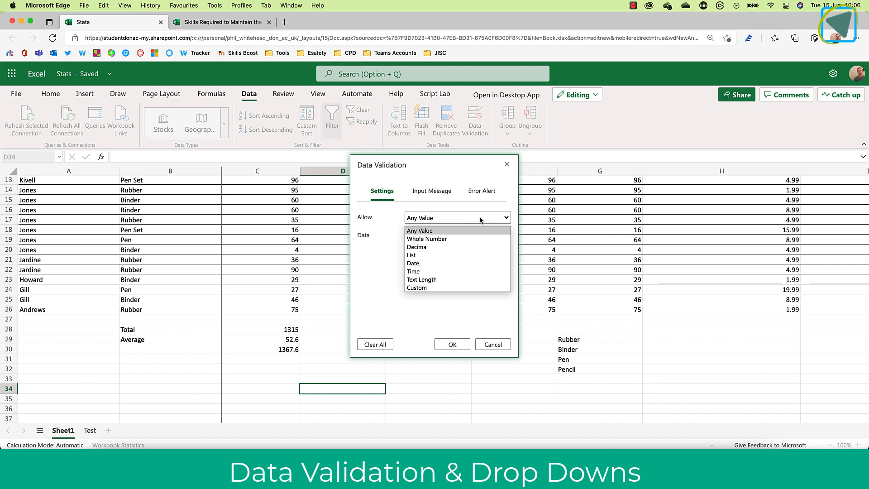
left_click(469, 253)
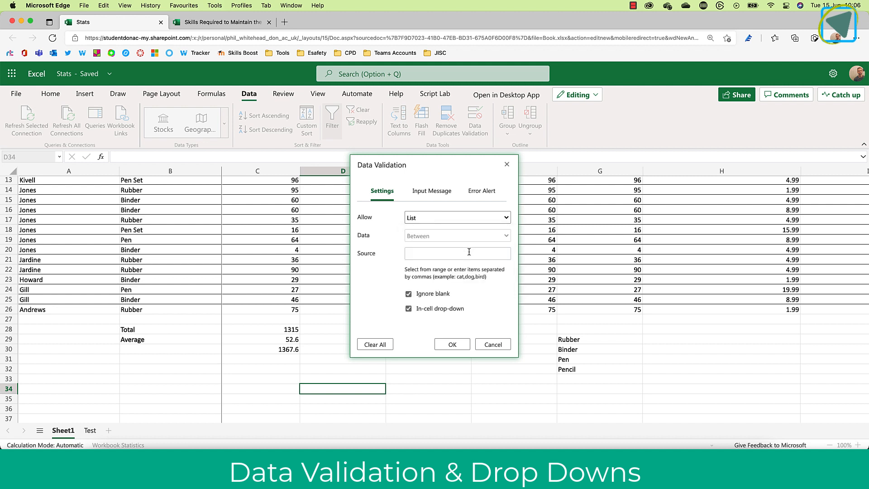
left_click(470, 253)
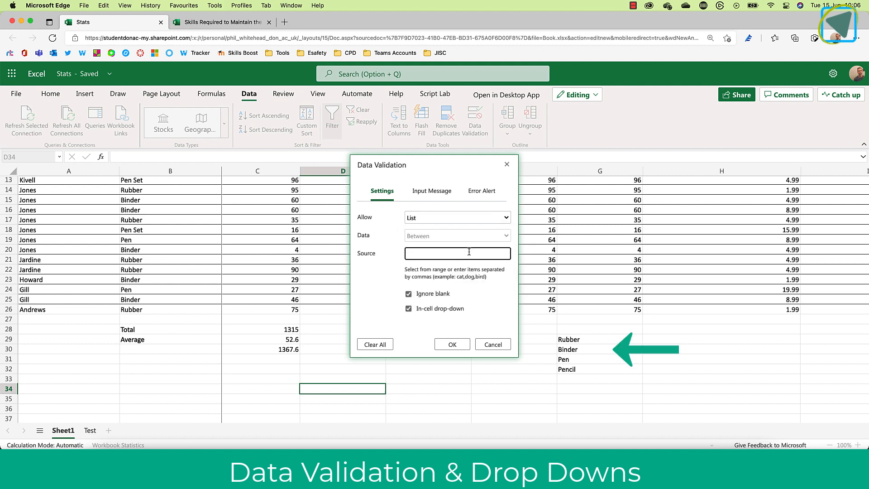
left_click_drag(583, 340, 583, 369)
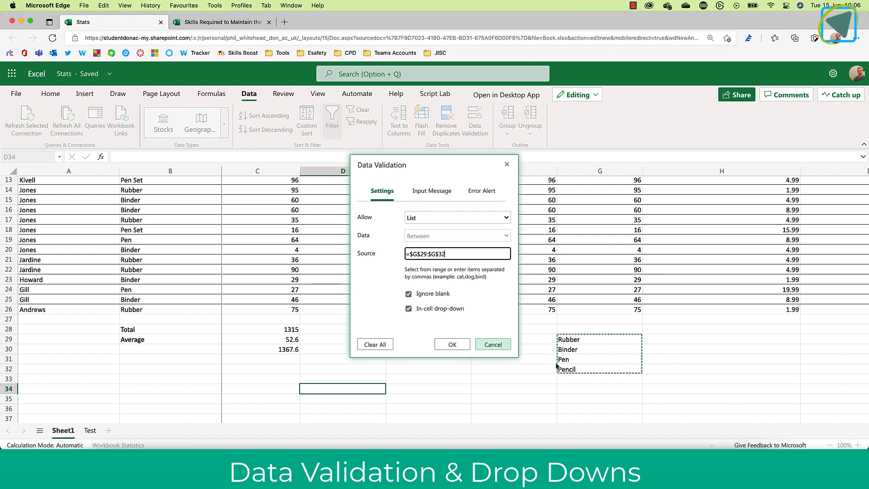
left_click(461, 346)
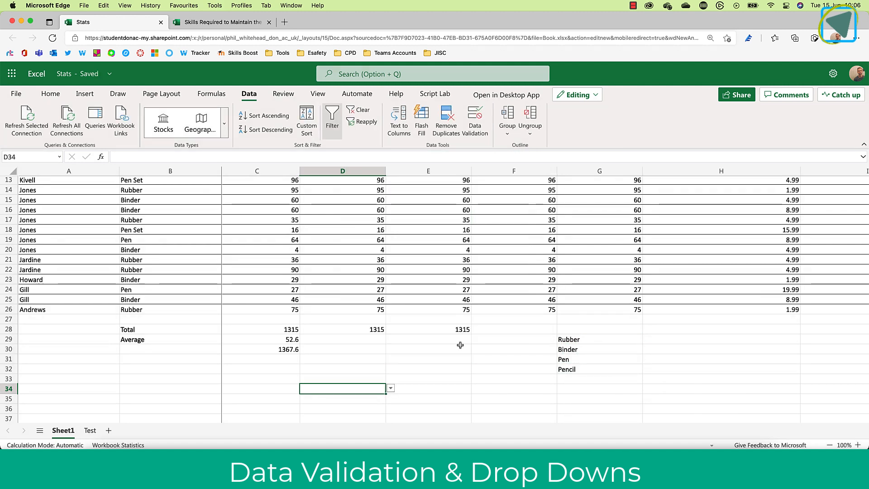
Choose Pen from the drop-down list in cell D34.
scroll(405, 382, "down", 4)
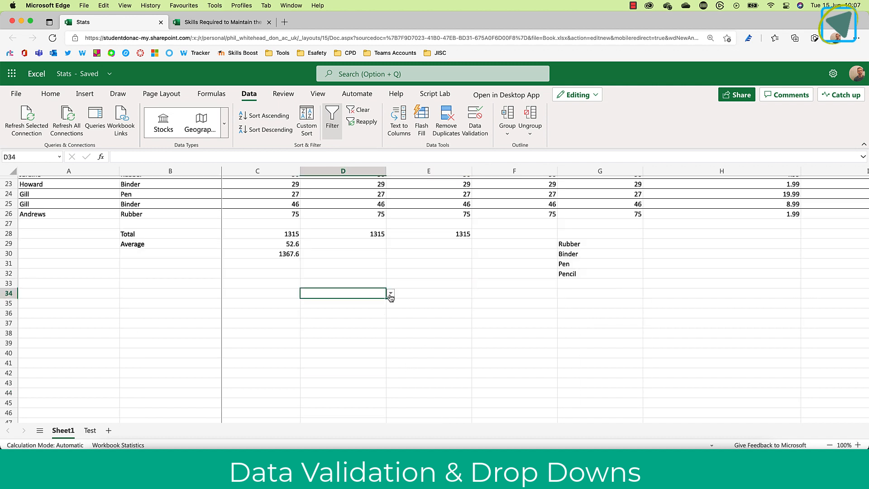
left_click(390, 294)
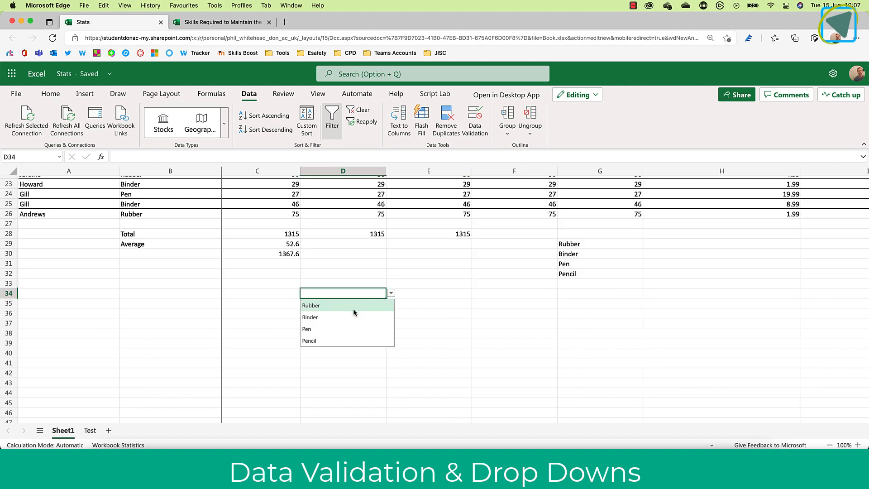
left_click(307, 330)
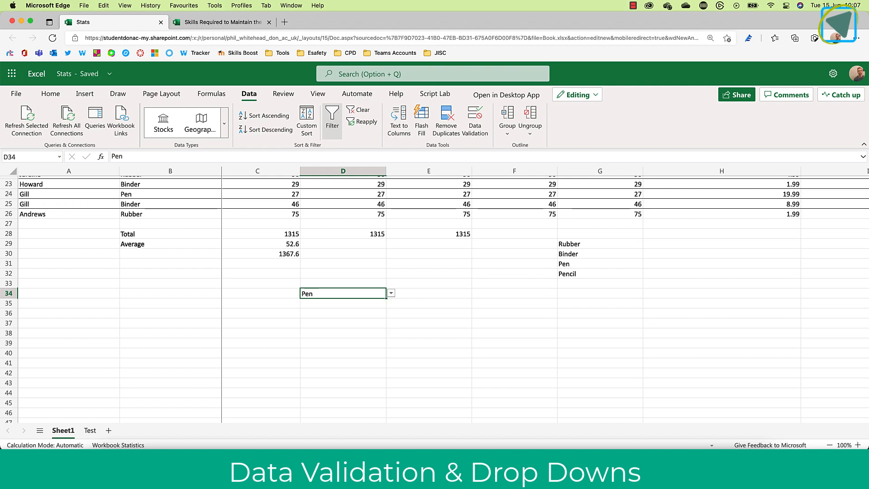
left_click(307, 330)
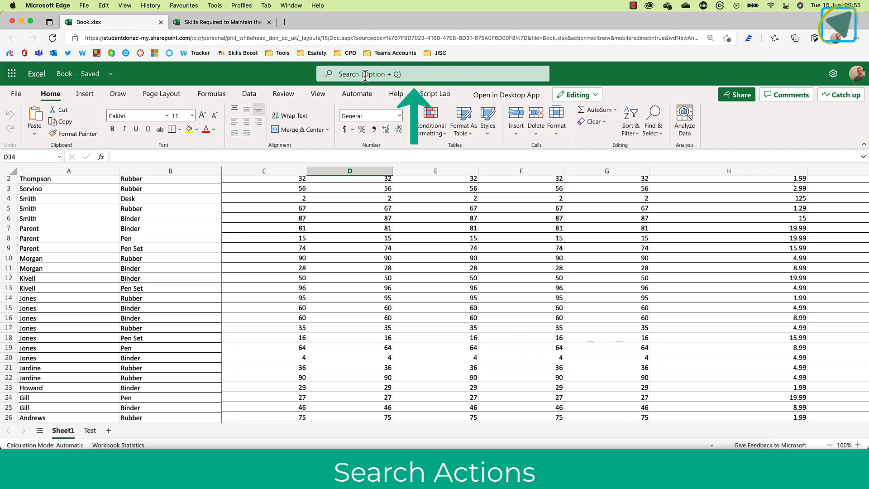
left_click(365, 75)
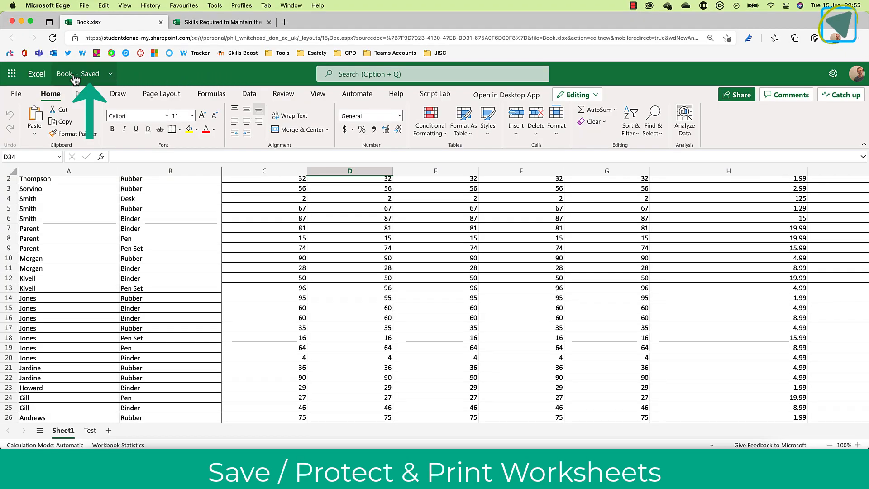
Rename the workbook file as Stats.
left_click(69, 75)
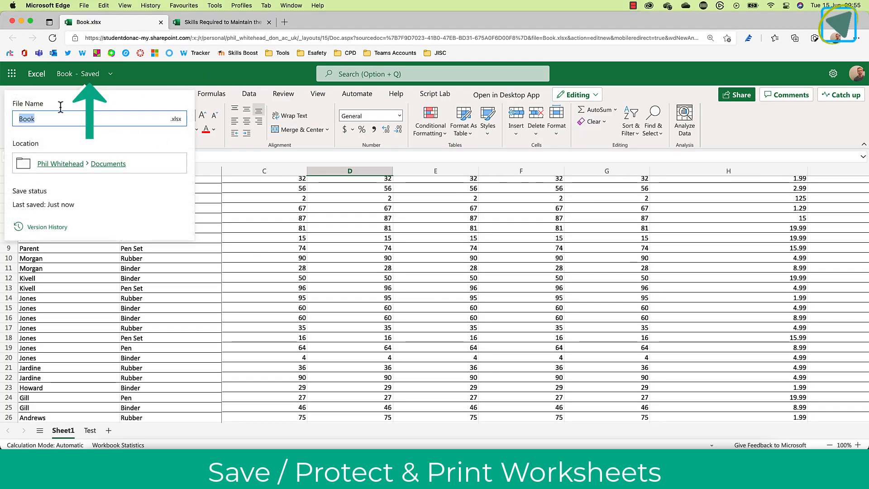
type("Stats")
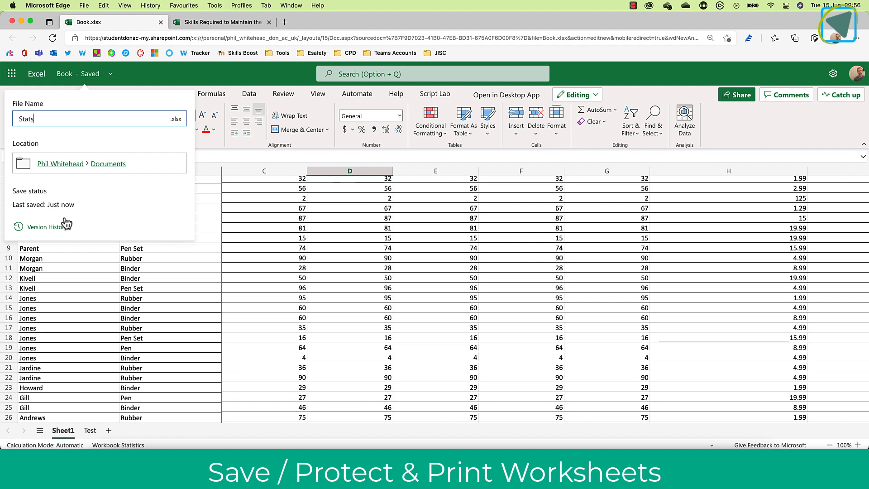
left_click(217, 229)
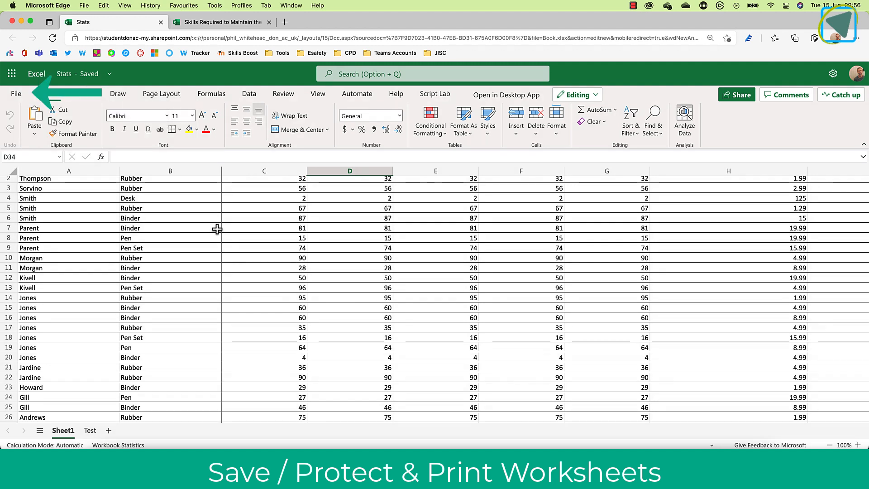
Protect the workbook so that it always opens as read-only.
left_click(21, 96)
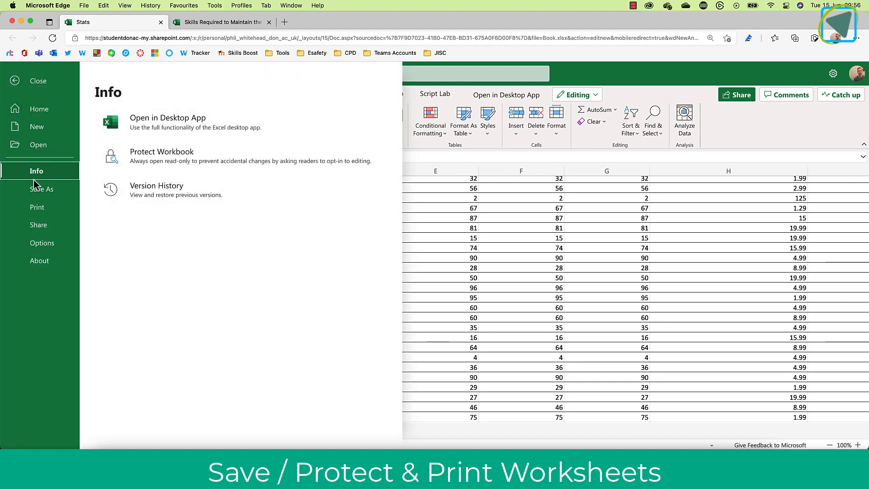
left_click(153, 161)
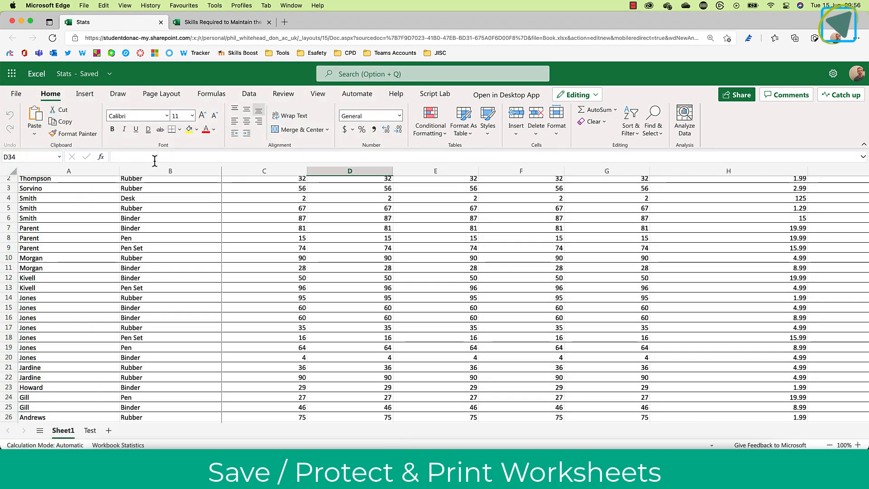
Review the workbook's print, sharing and Save As options without applying any of them.
left_click(19, 98)
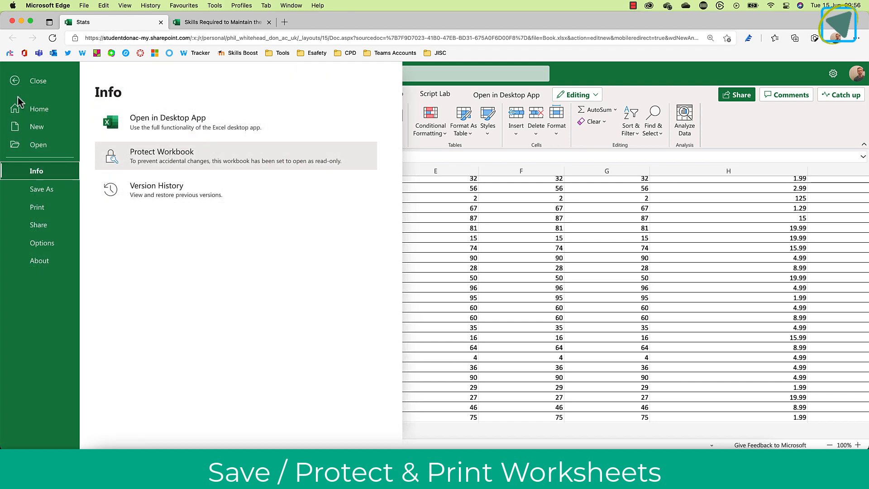
left_click(30, 207)
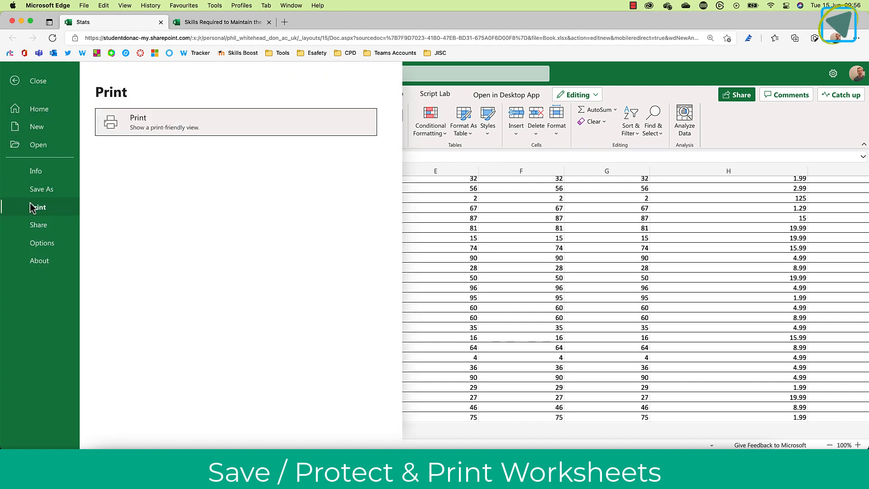
left_click(30, 226)
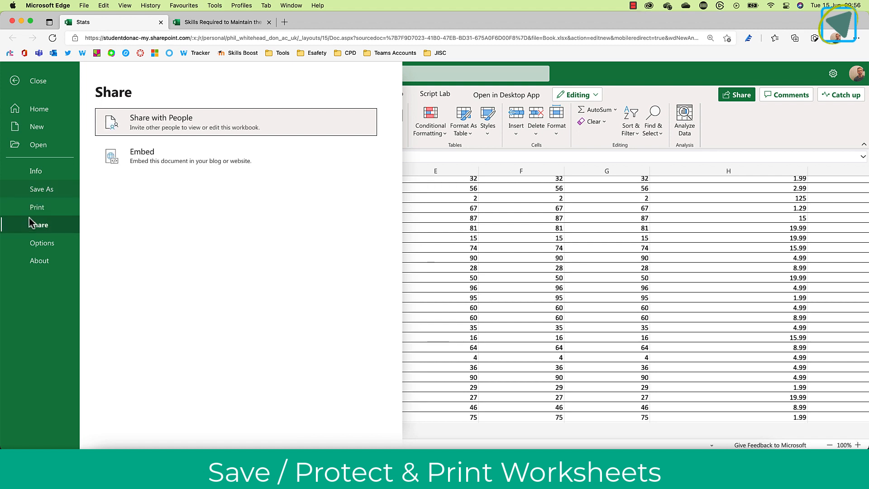
left_click(40, 190)
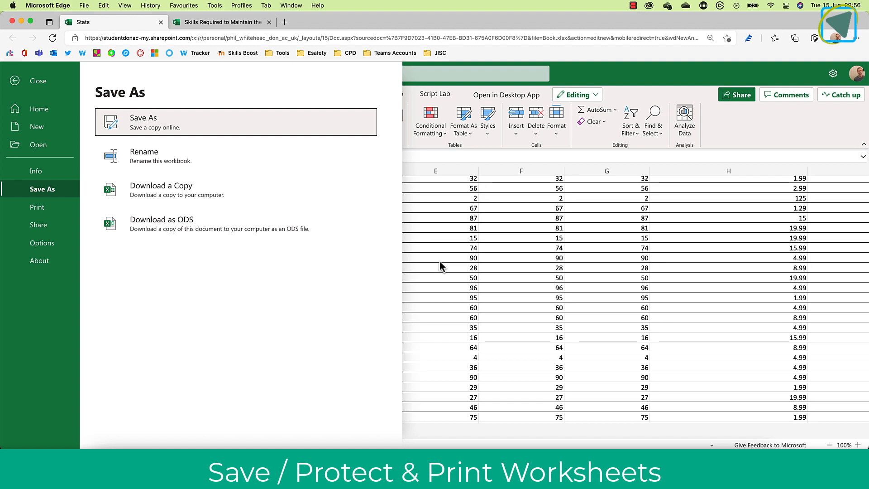
key("Escape")
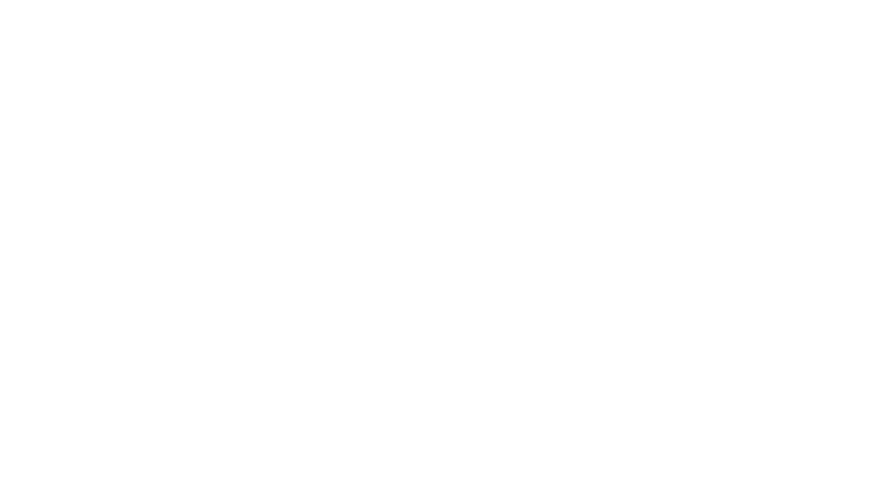